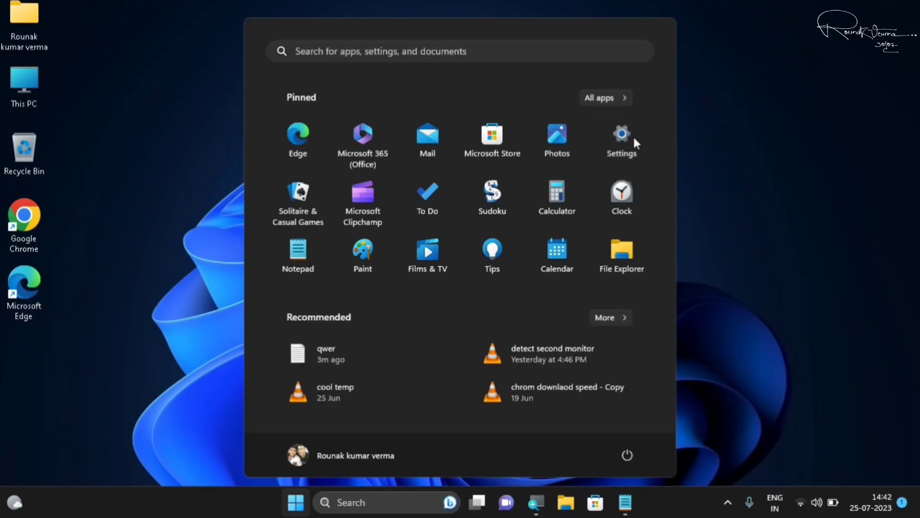
Step: Open the Other troubleshooters page in the System Troubleshoot settings, look through its list including Windows Update, and close Settings
click(633, 139)
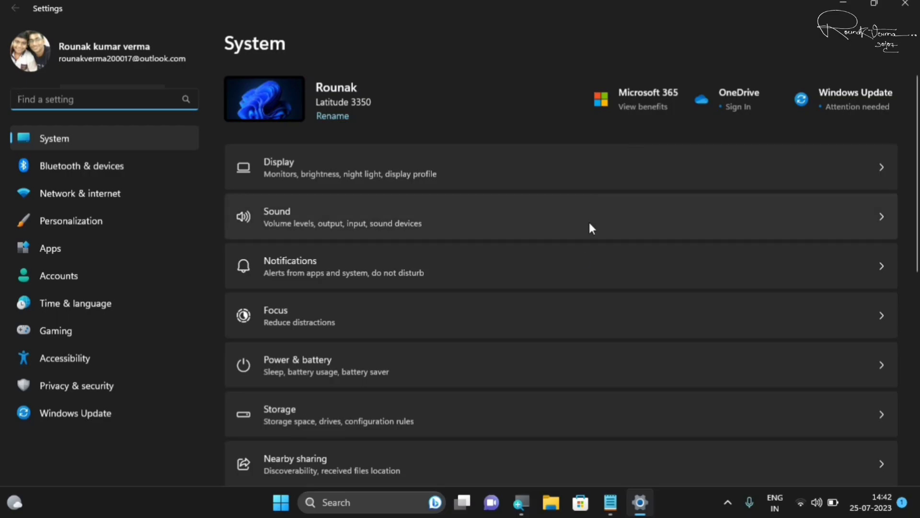
scroll(568, 294, down, 8)
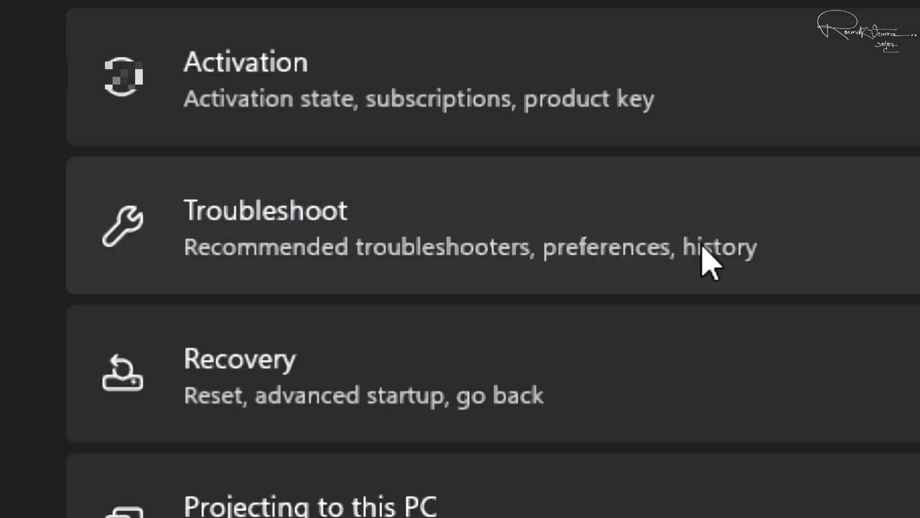
click(293, 235)
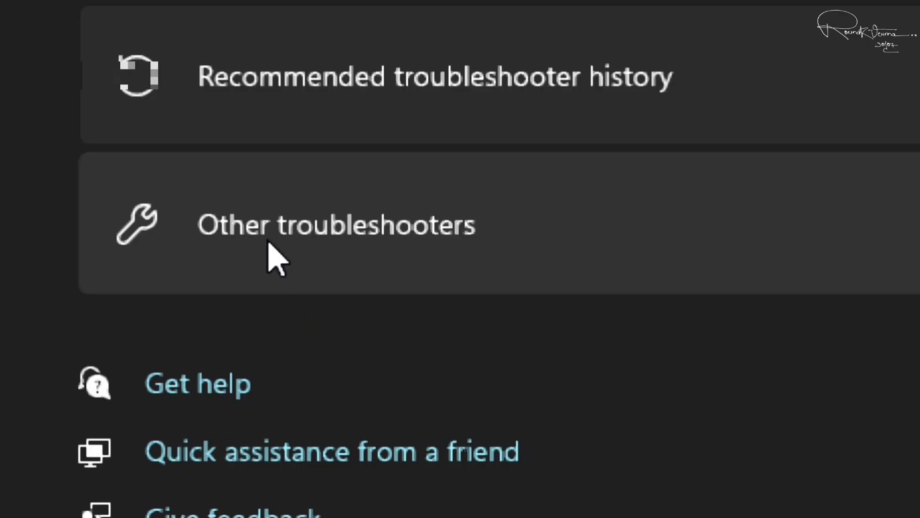
click(302, 234)
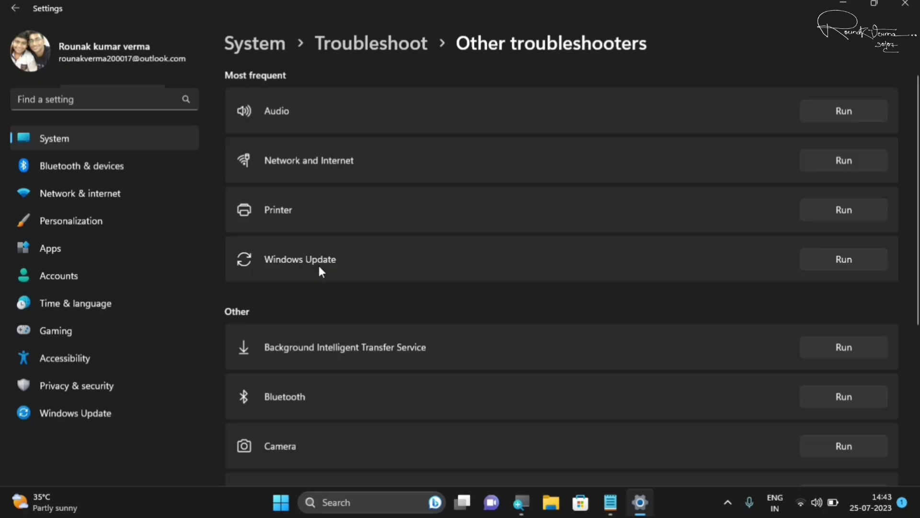
scroll(319, 267, down, 5)
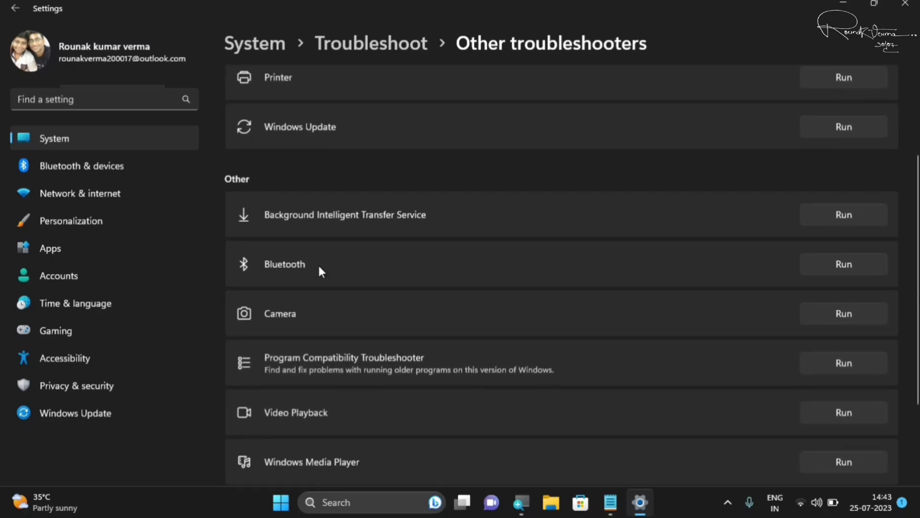
scroll(318, 263, up, 5)
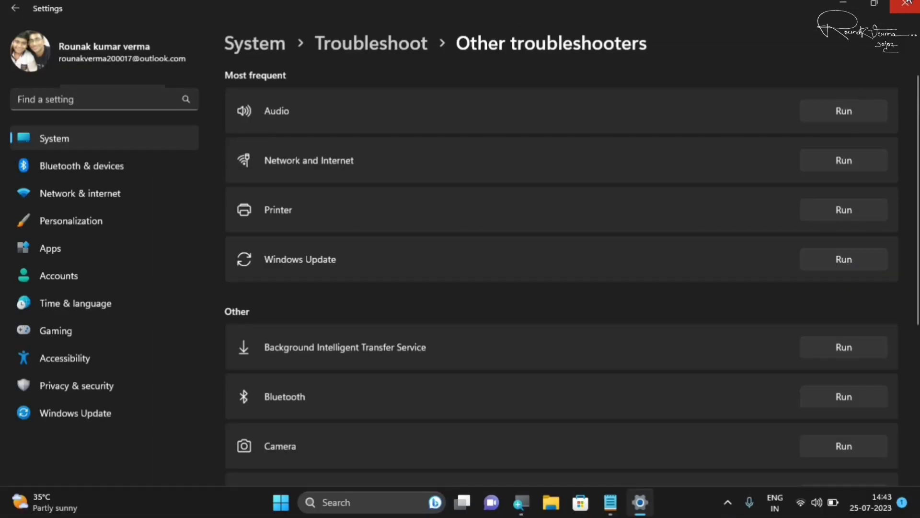
click(905, 4)
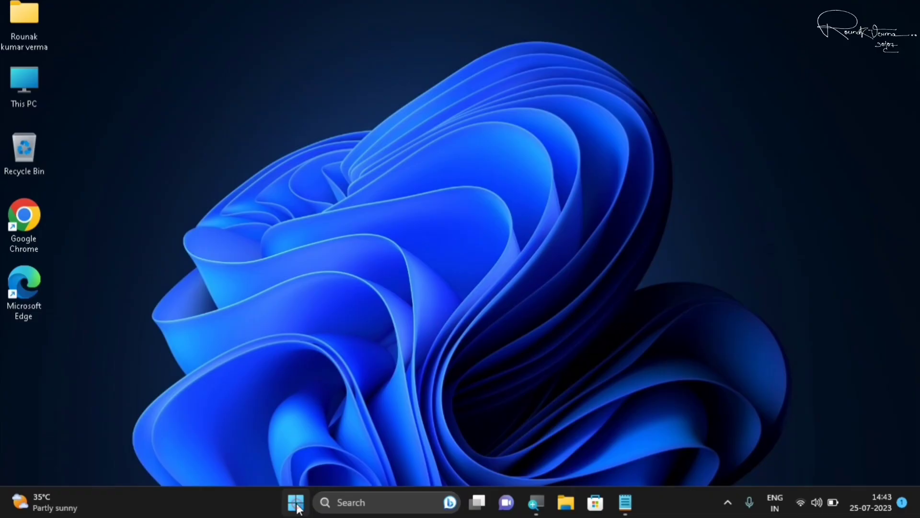
Step: Display the power options containing Restart in the Start menu, and dismiss them
click(297, 507)
click(628, 455)
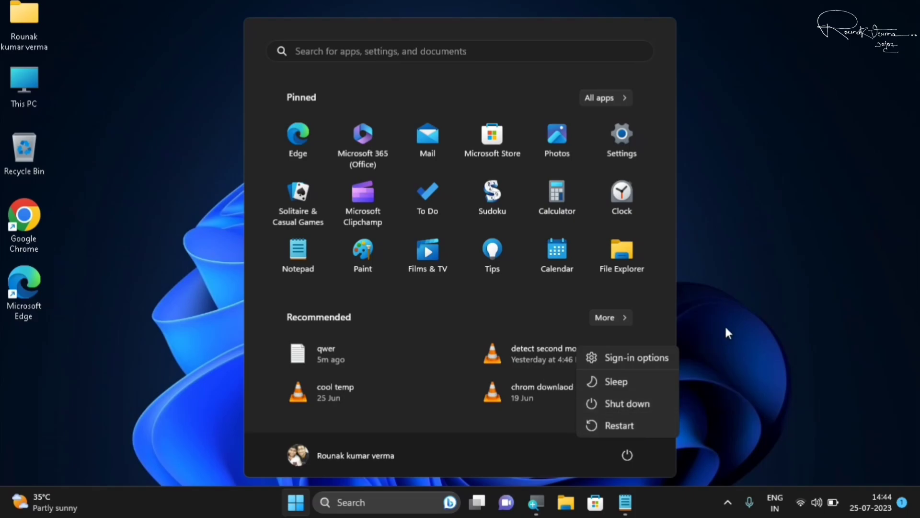
click(741, 318)
click(742, 318)
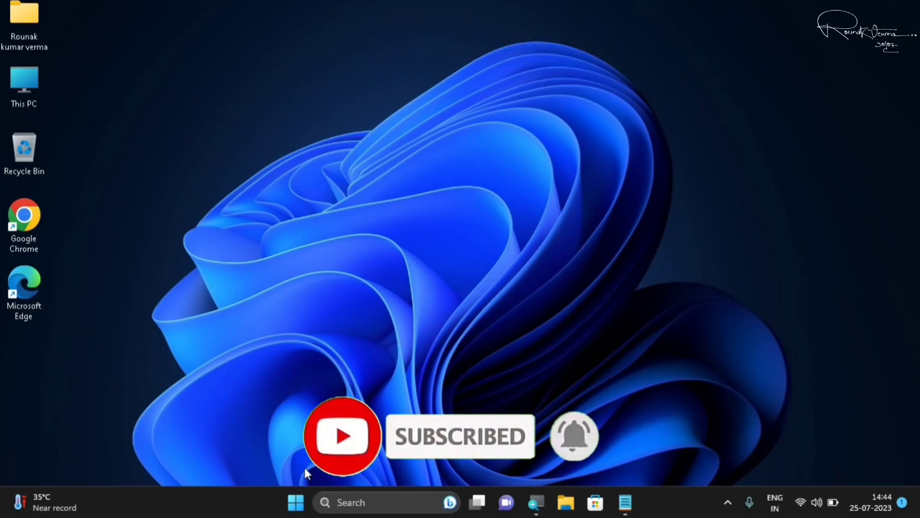
click(295, 502)
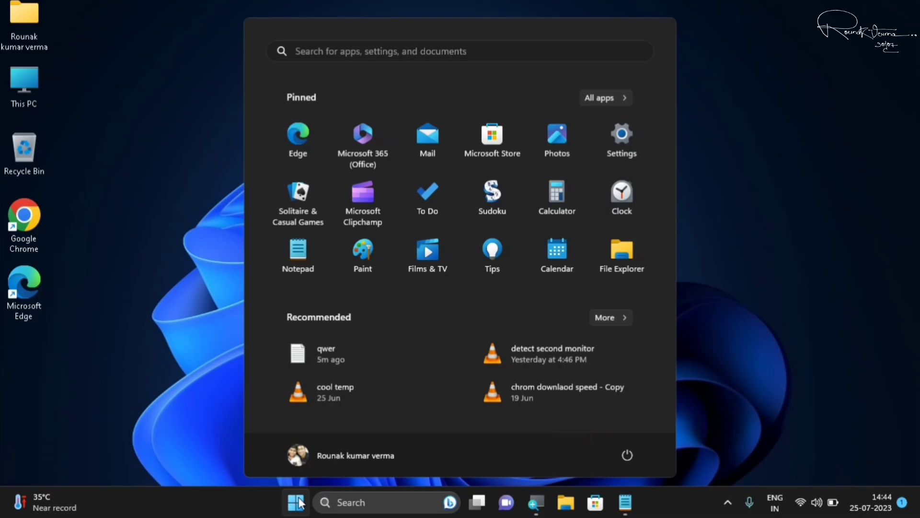
text(run)
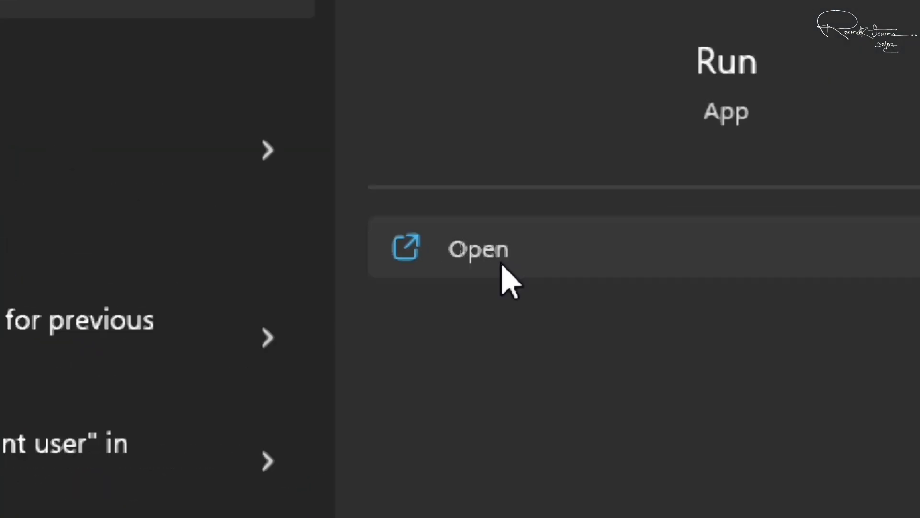
click(500, 255)
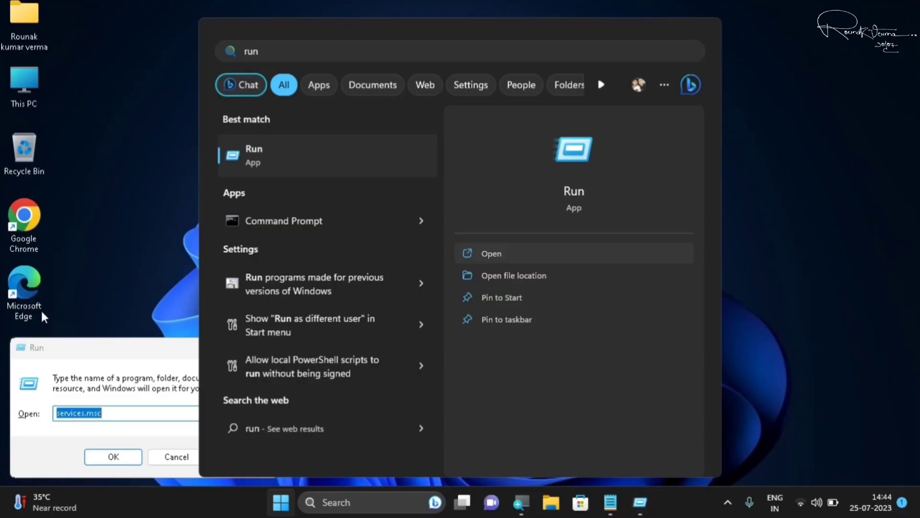
click(140, 299)
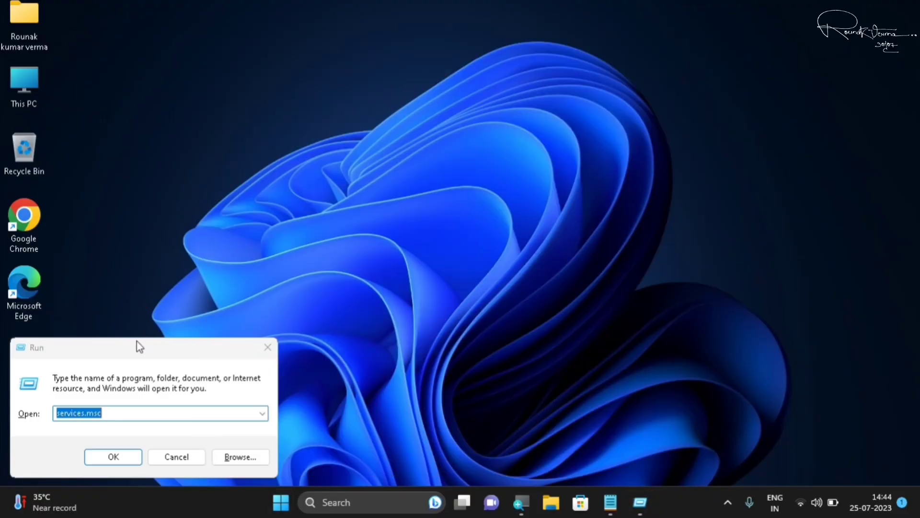
drag(453, 168, 482, 169)
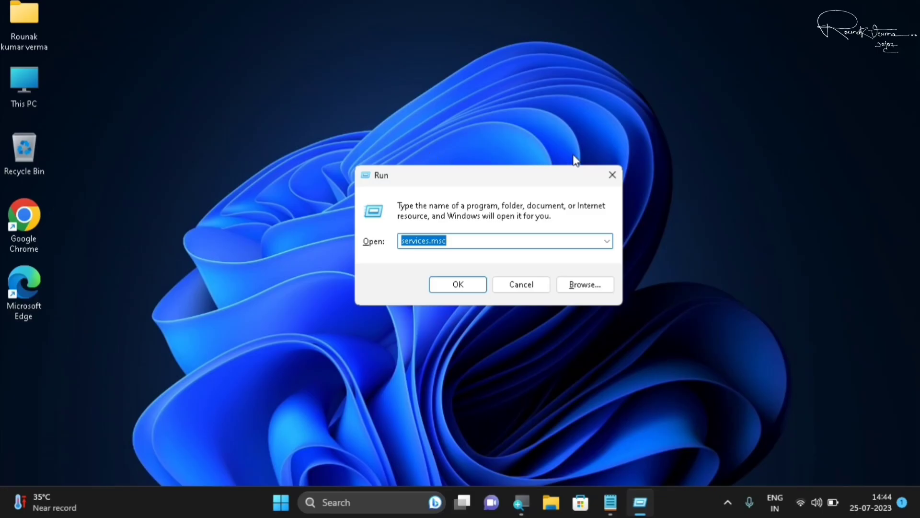
click(609, 171)
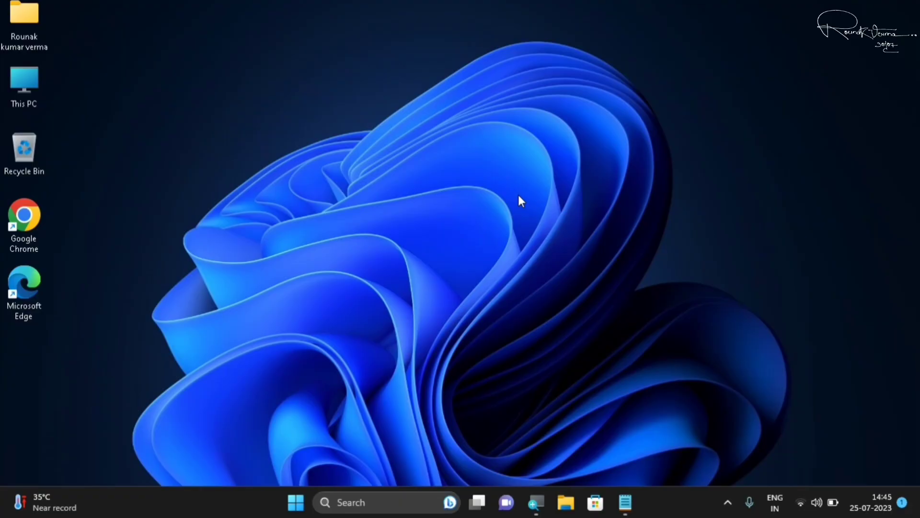
Step: Launch the Services console by running services.msc from the Run dialog
key(super+r)
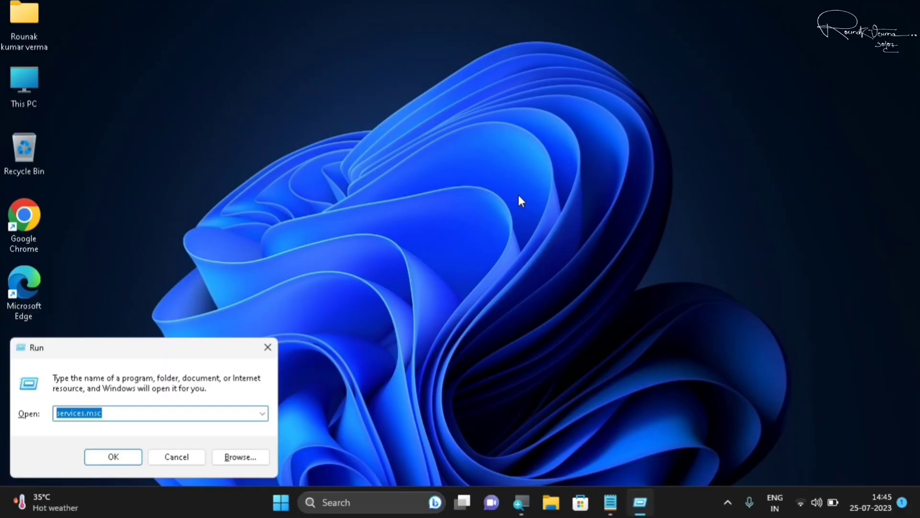
drag(134, 351, 456, 195)
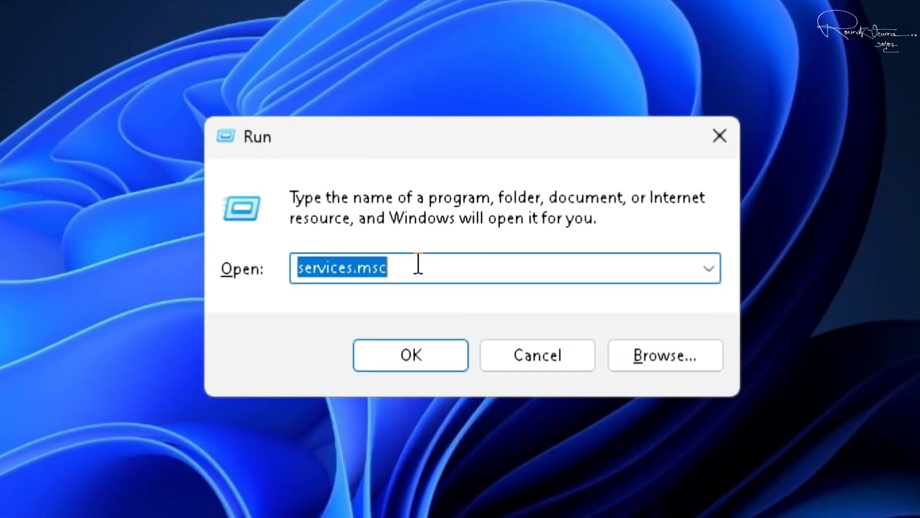
click(418, 294)
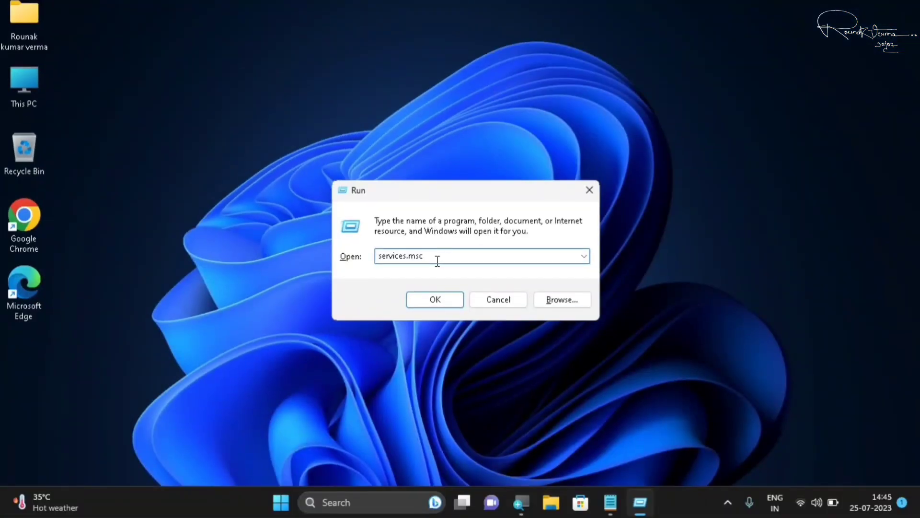
click(434, 294)
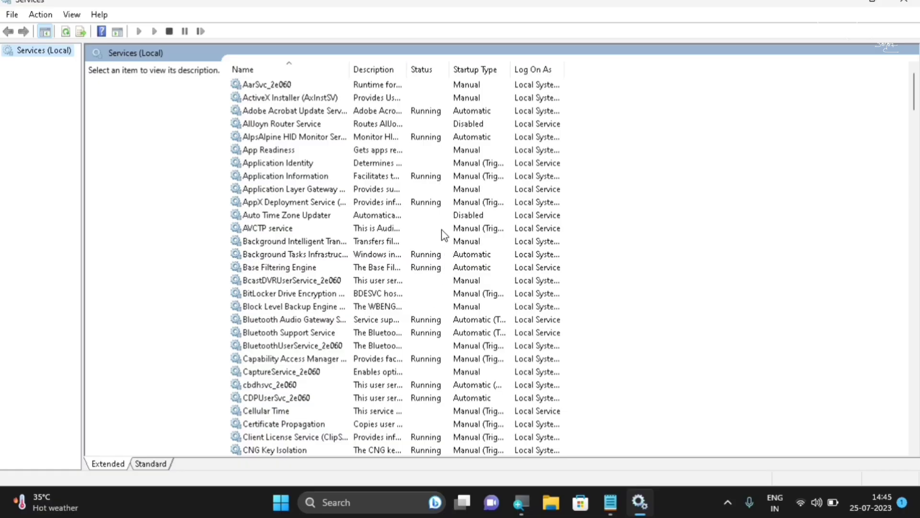
Step: Find the Windows Update service in the services list and open its properties
scroll(343, 254, down, 9)
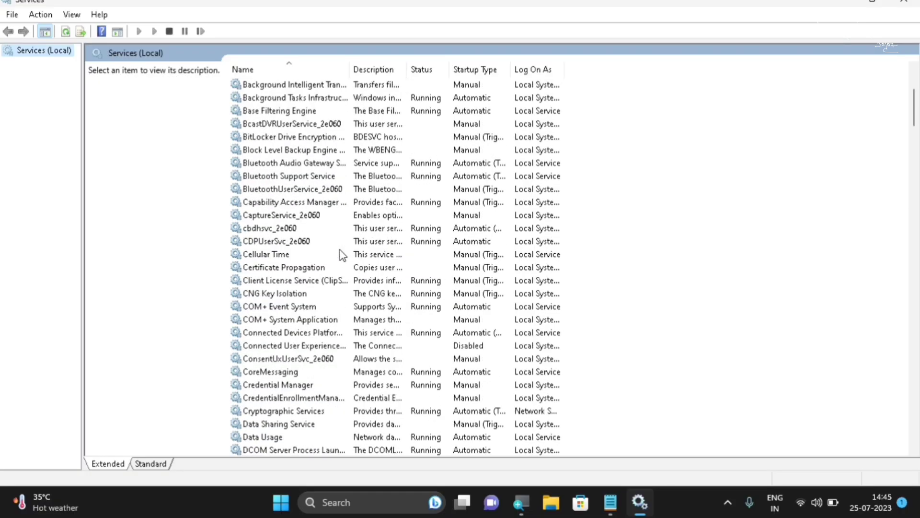
scroll(343, 255, down, 4)
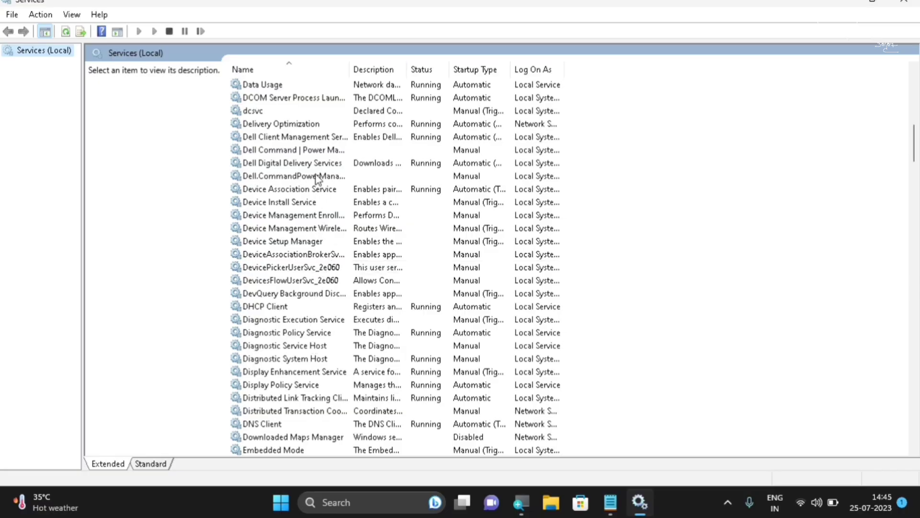
click(296, 262)
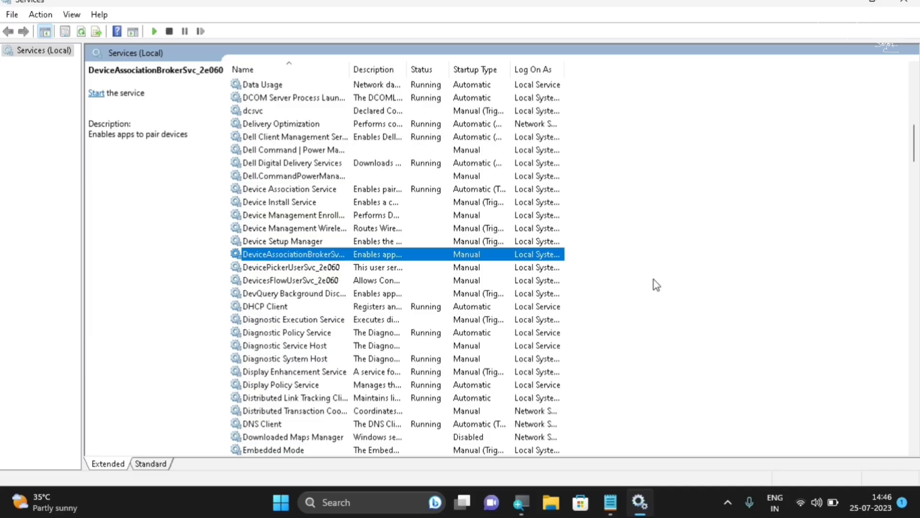
key(w)
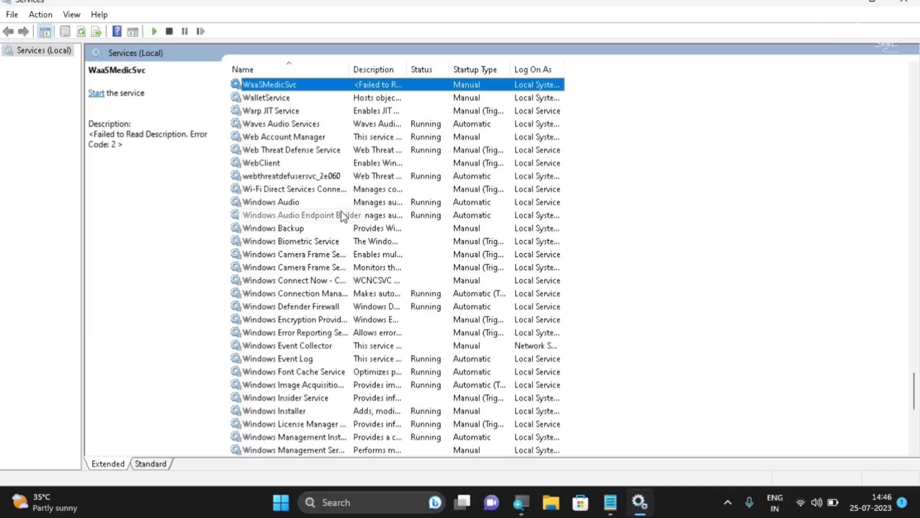
scroll(343, 215, down, 2)
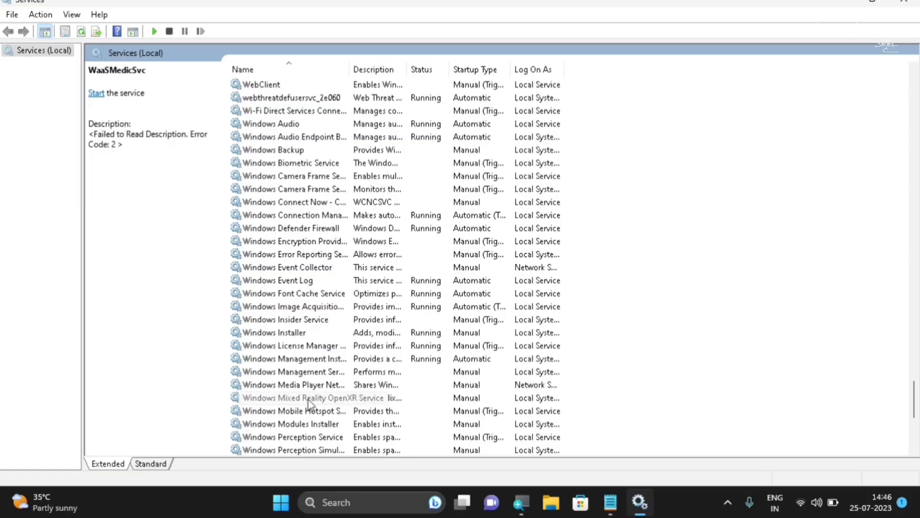
scroll(310, 404, down, 3)
scroll(309, 404, down, 3)
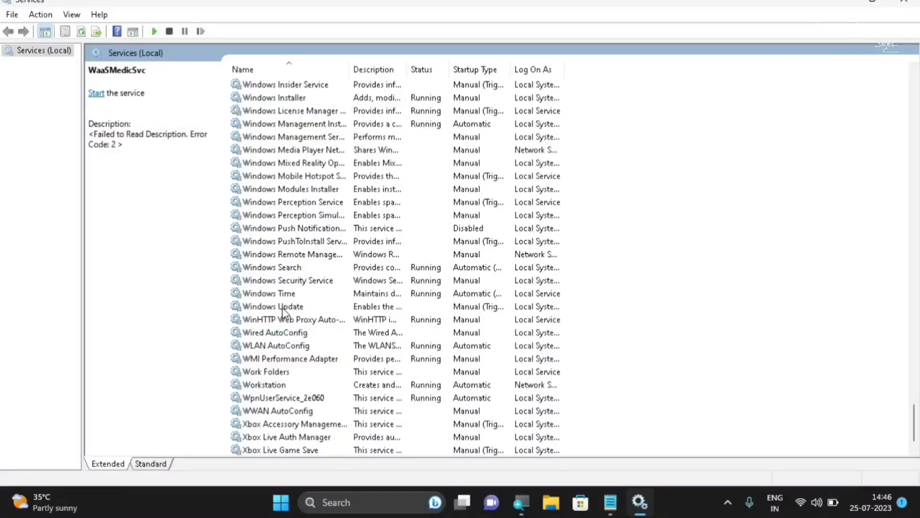
right_click(427, 319)
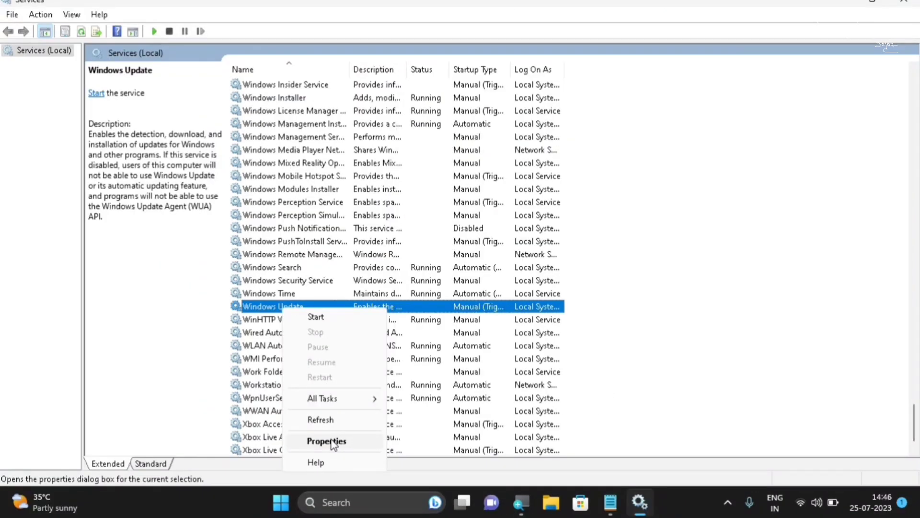
click(333, 444)
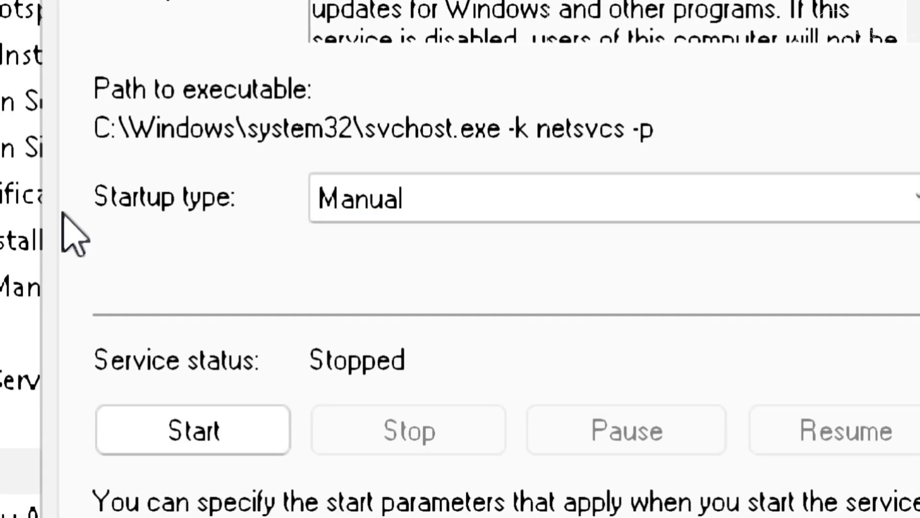
Step: Set the Windows Update startup type to Automatic (Delayed Start) and start the service, applying the changes and closing Services
click(564, 194)
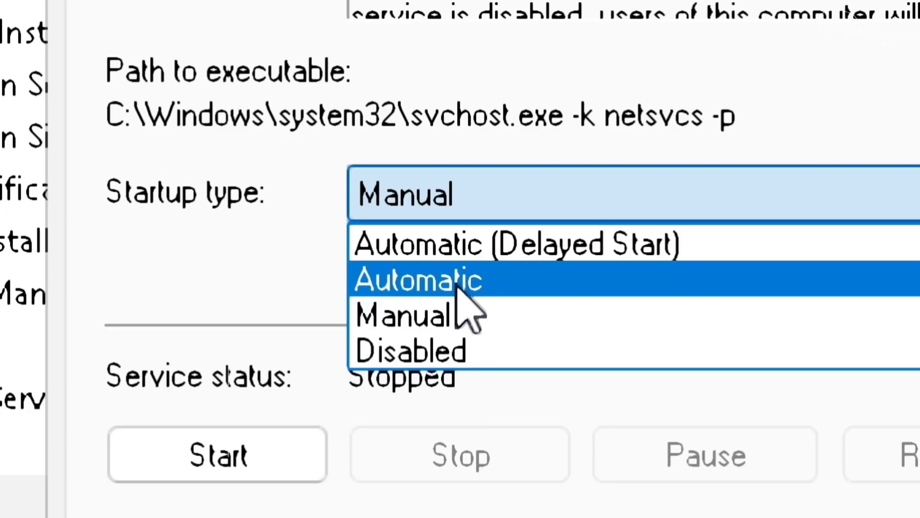
click(457, 255)
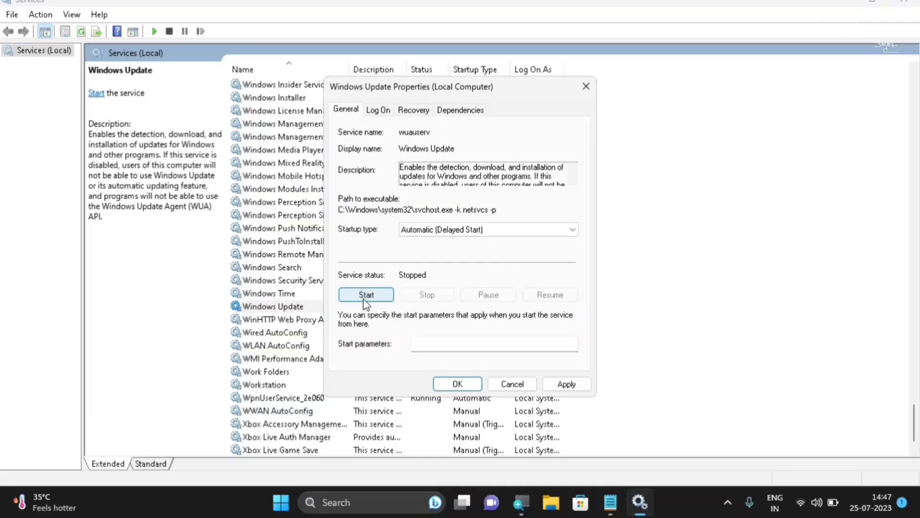
click(364, 299)
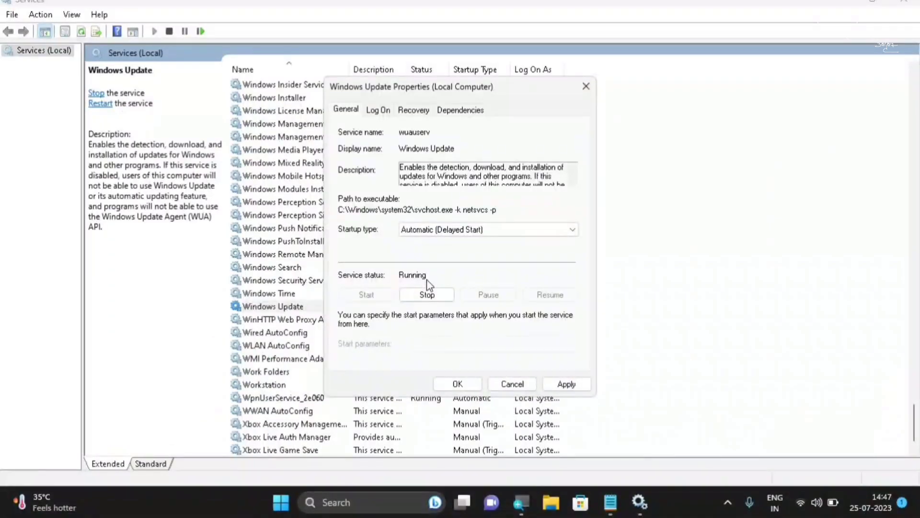
click(569, 385)
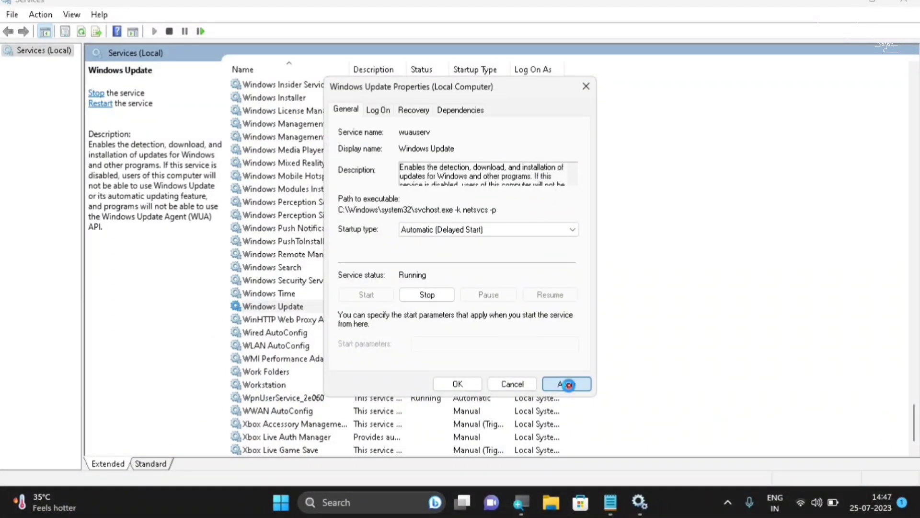
click(459, 384)
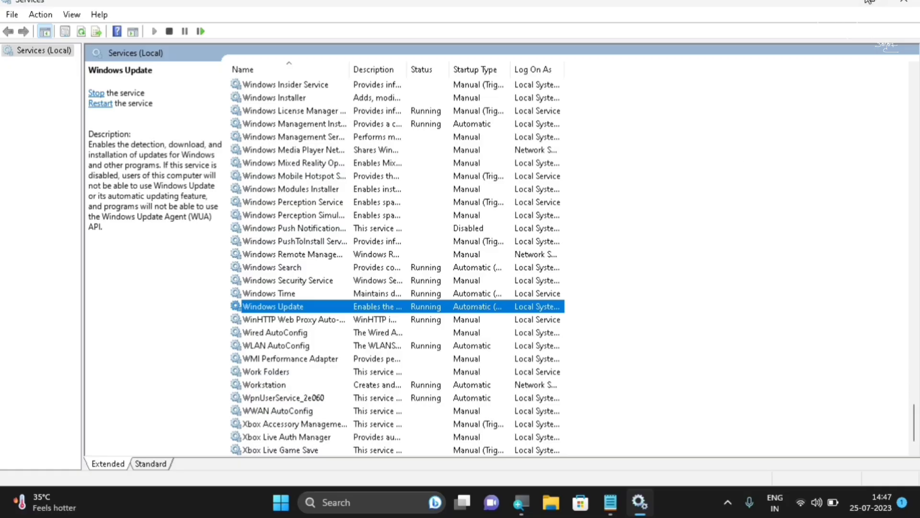
click(905, 2)
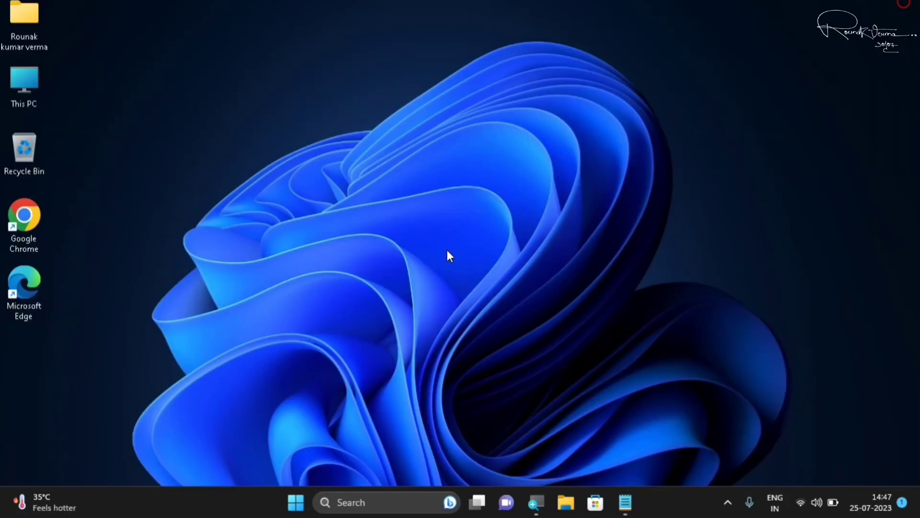
Step: Bring up the power options in the Start menu to show where the PC can be restarted
click(295, 502)
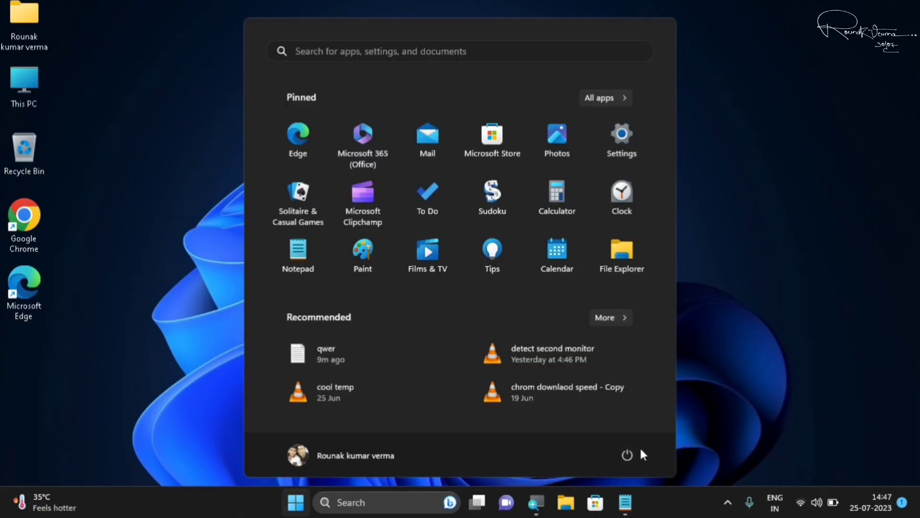
click(636, 450)
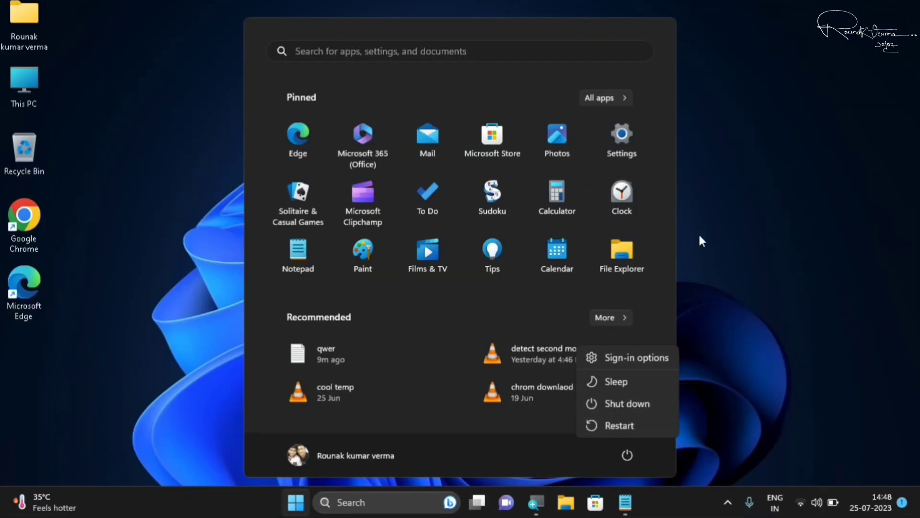
Step: Dismiss the power options and Start menu, and launch Command Prompt as administrator
click(747, 227)
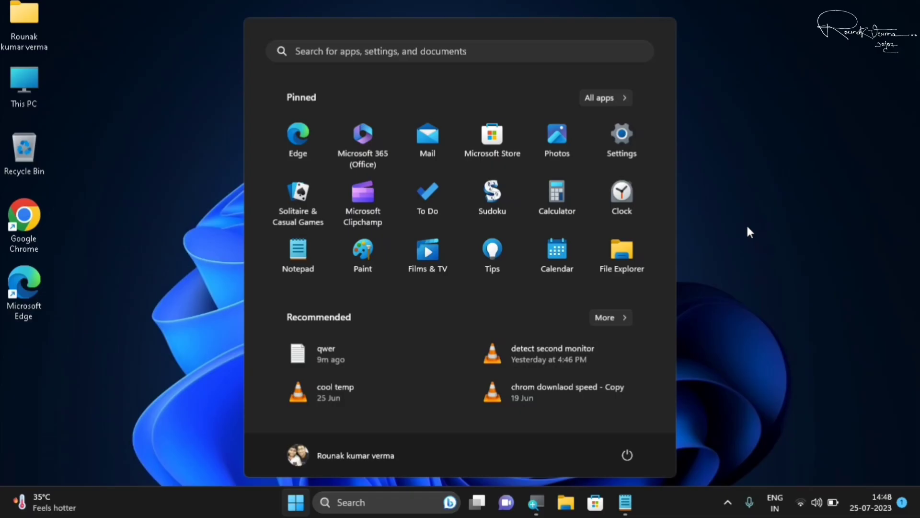
click(745, 226)
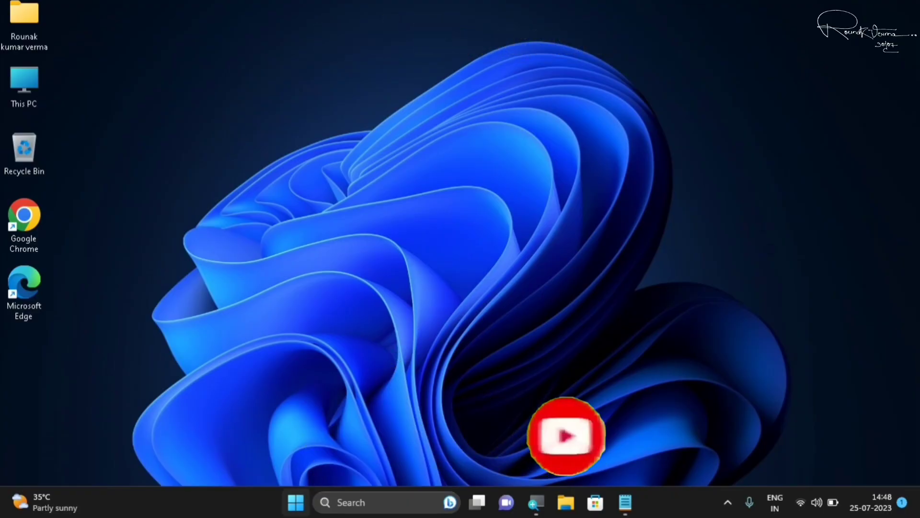
click(296, 501)
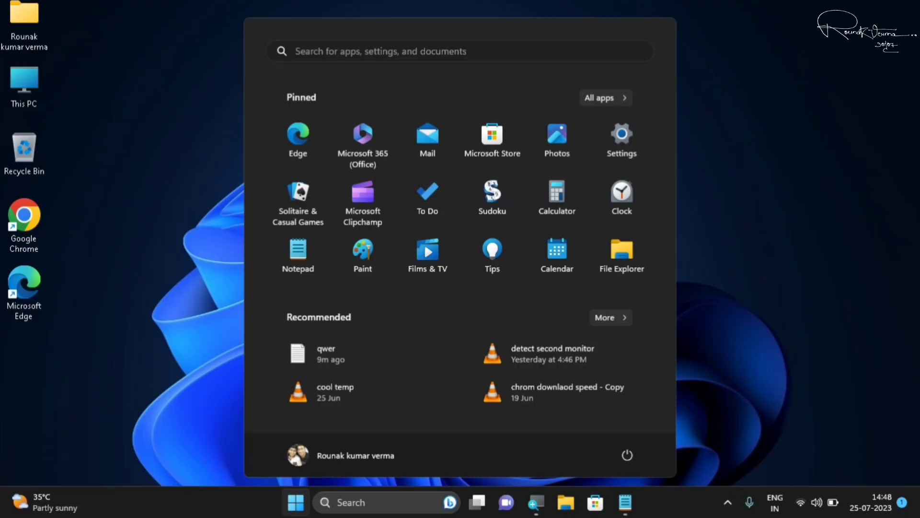
text(cmd)
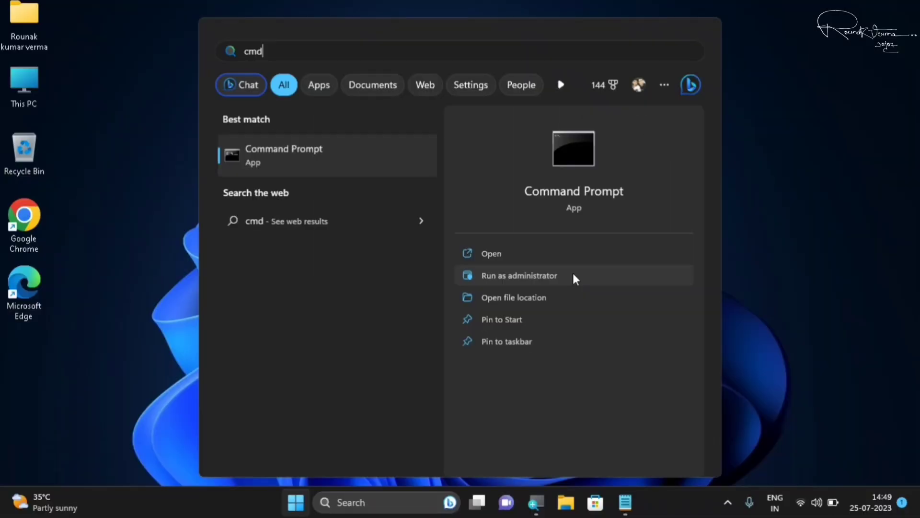
click(573, 275)
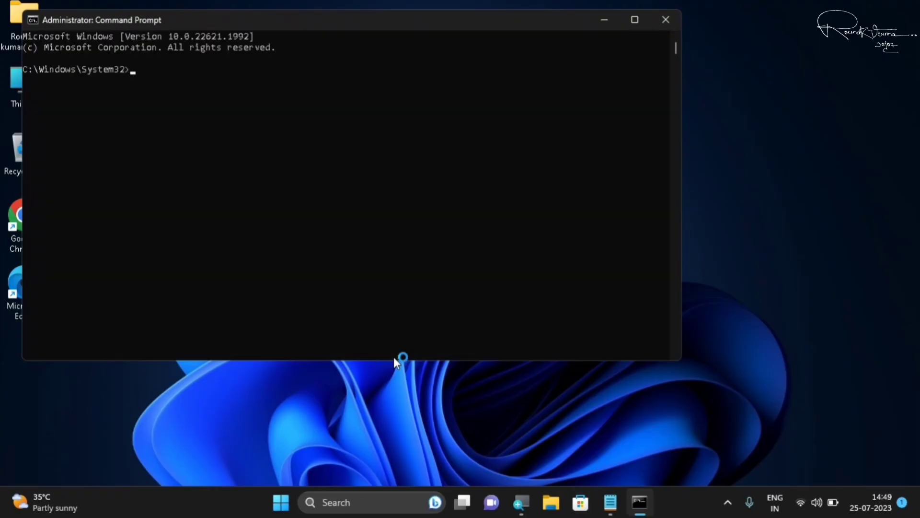
drag(228, 16, 458, 45)
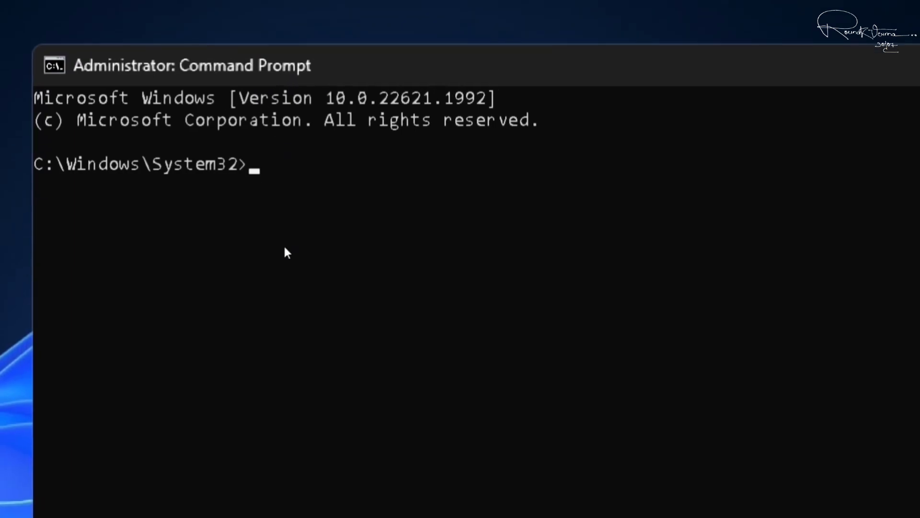
Step: Start a system file scan with sfc /scannow in Command Prompt, and close the console window
text(sfc)
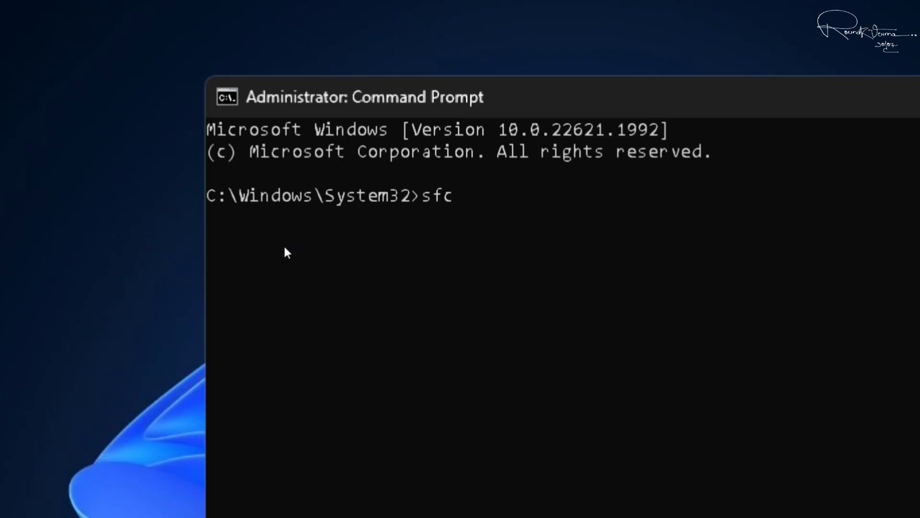
text( /)
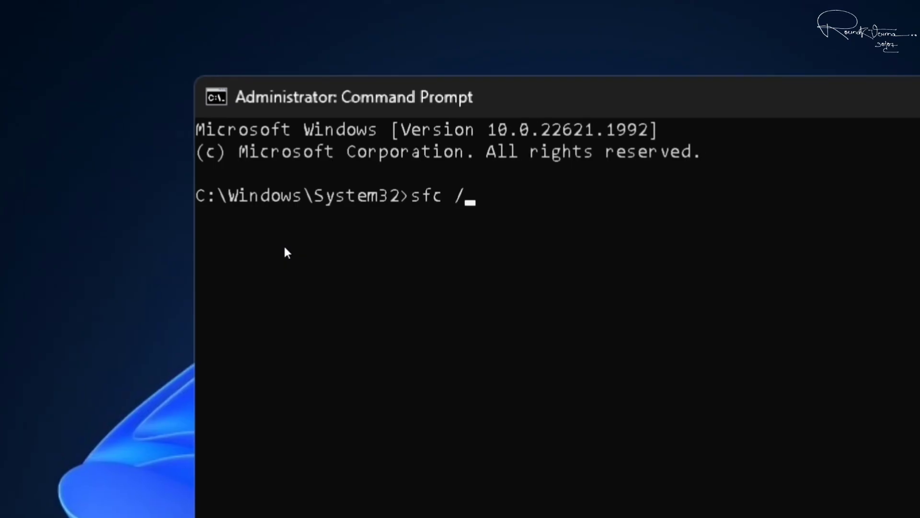
text(scann)
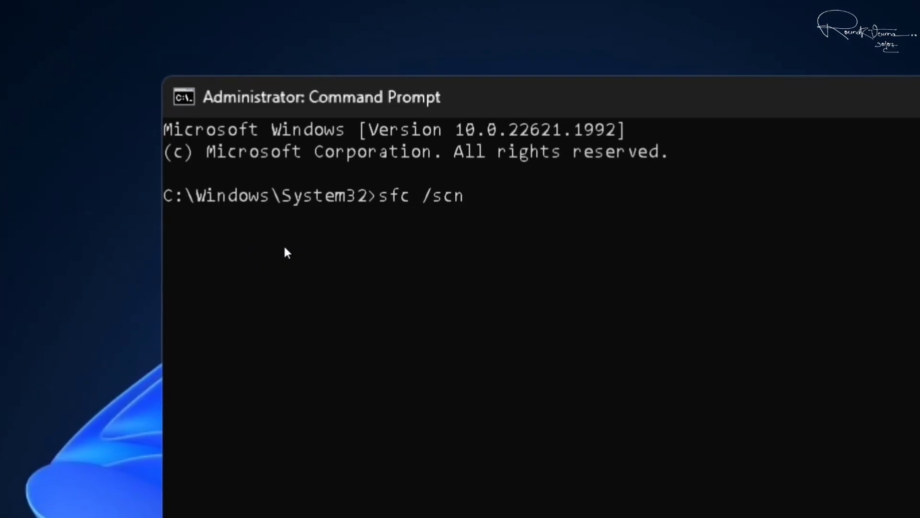
text(ow)
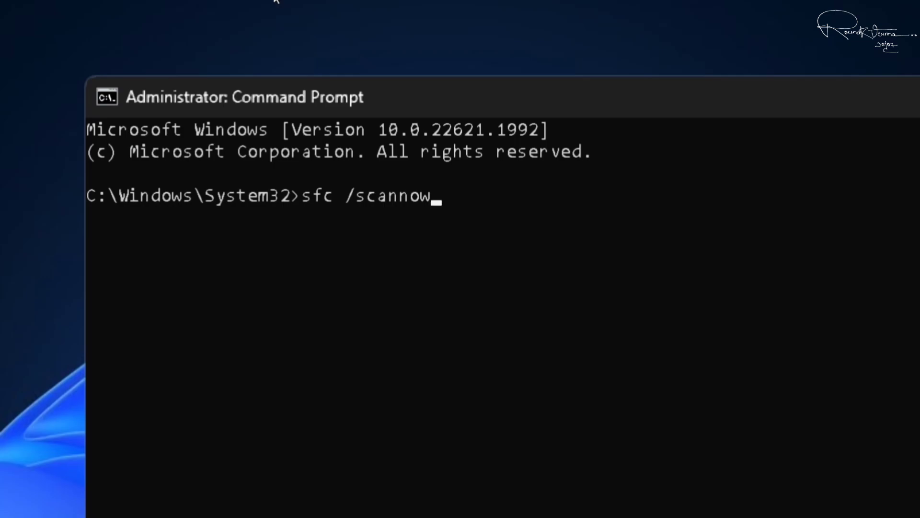
key(Return)
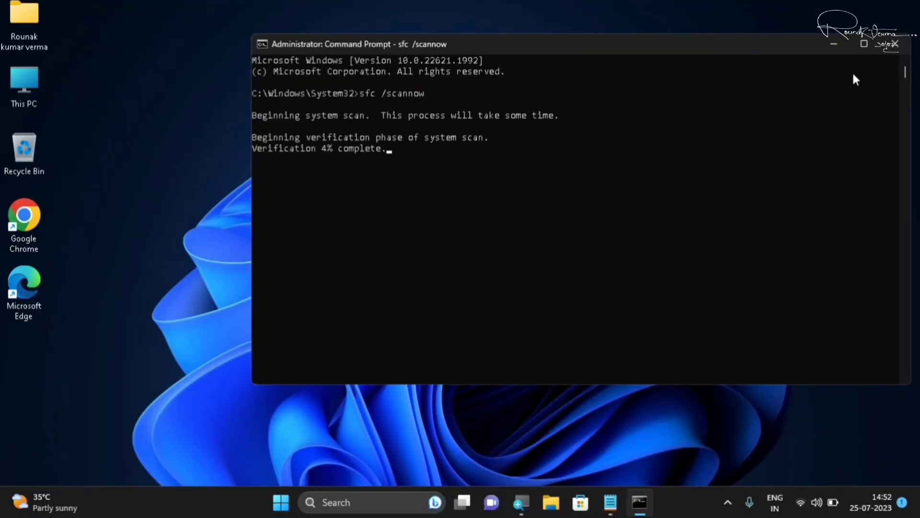
click(907, 48)
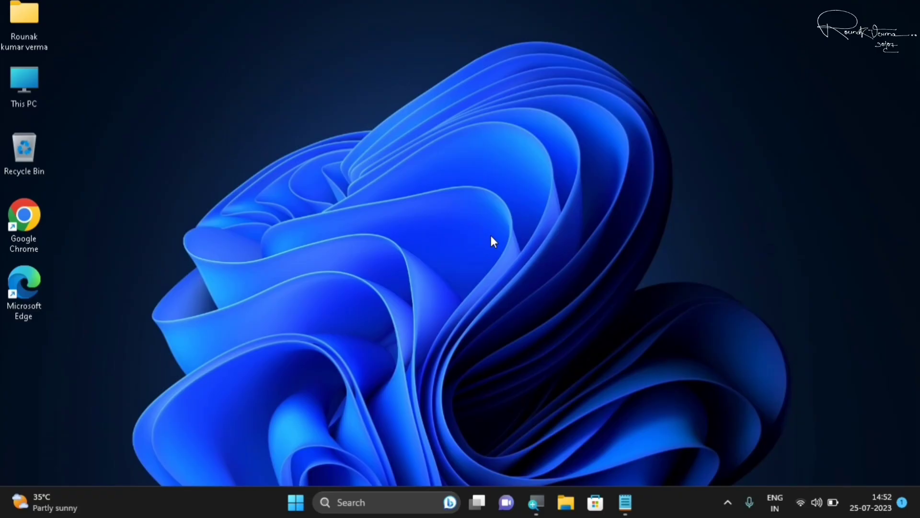
Step: Show the Restart choice among the Start menu's power options, and dismiss the menu without restarting
click(296, 502)
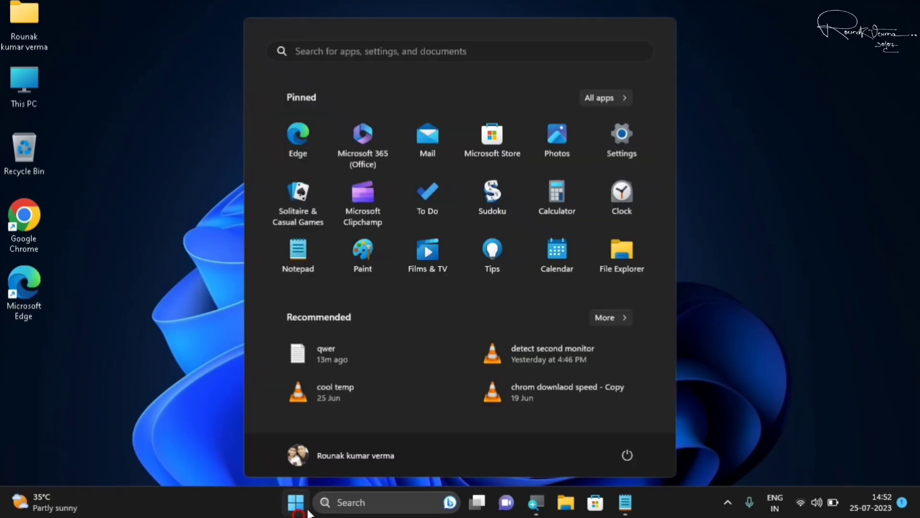
click(631, 453)
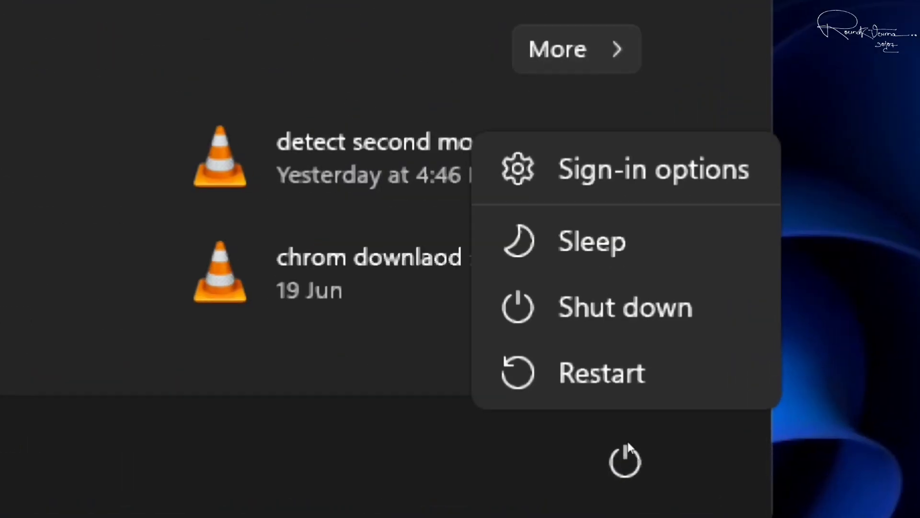
click(739, 434)
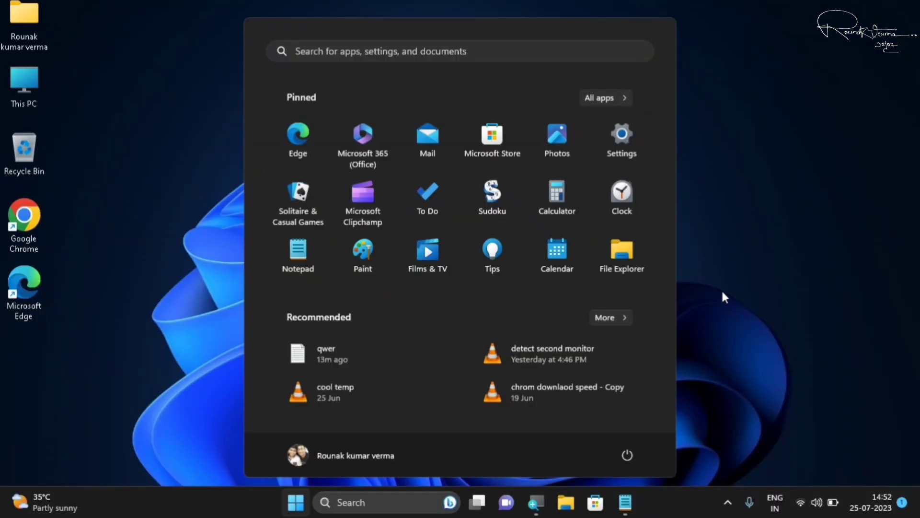
click(722, 291)
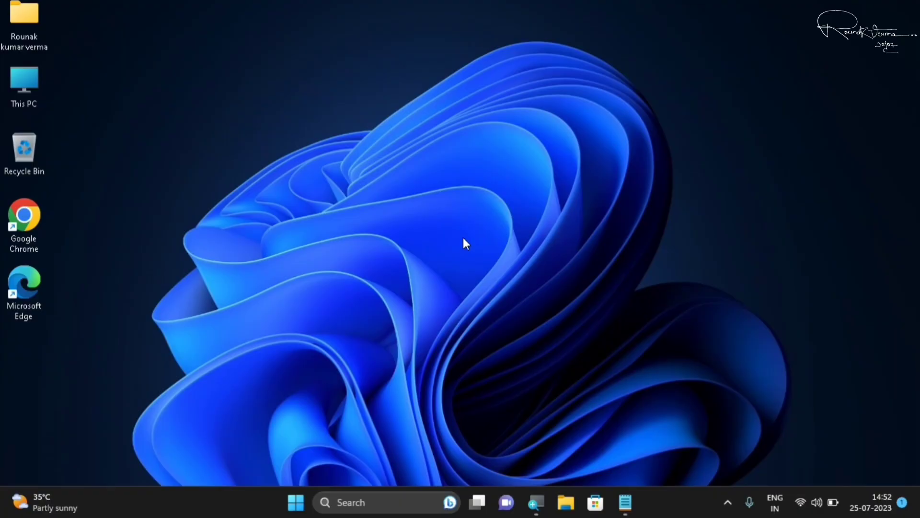
Step: Find Command Prompt with the search term cmd and run it as administrator, moving its window clear of the desktop icons
click(296, 507)
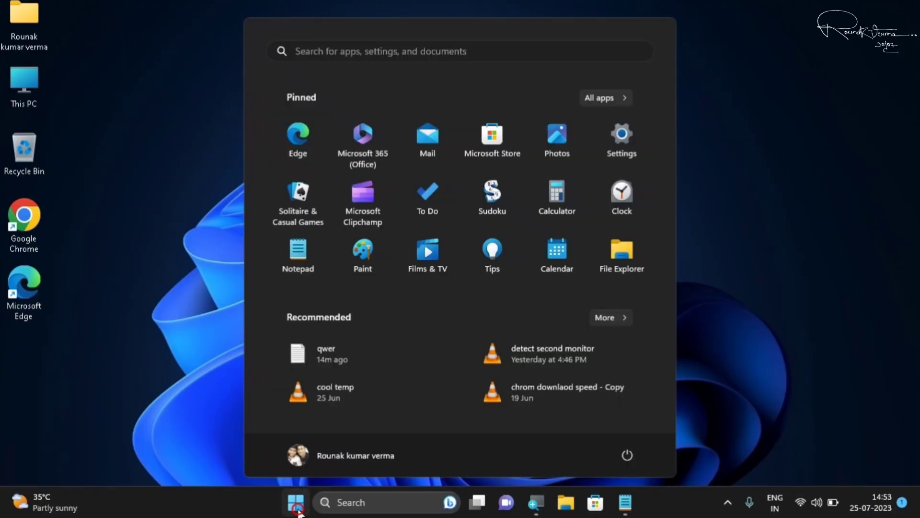
text(cmd)
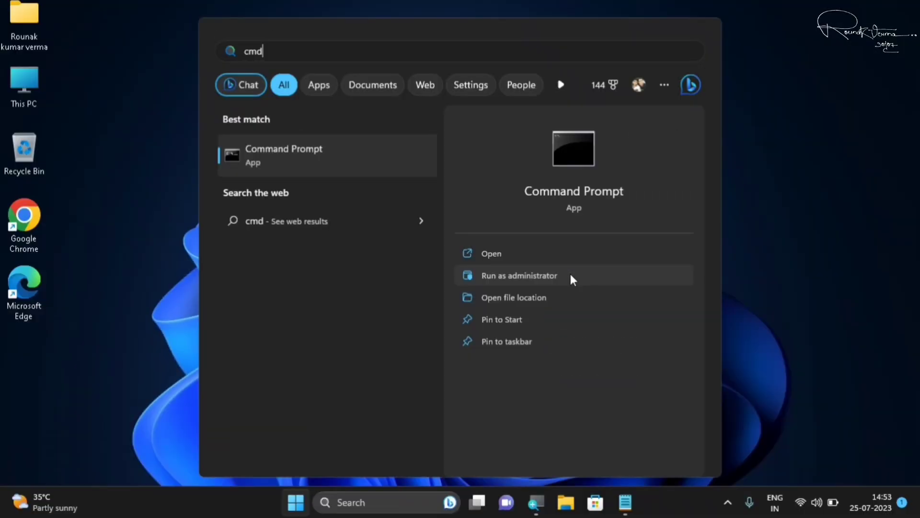
click(571, 276)
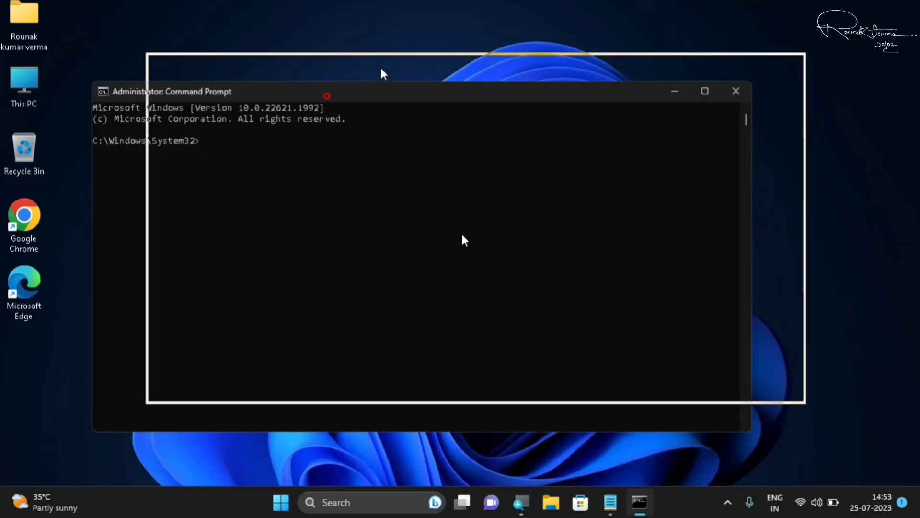
drag(490, 29, 492, 28)
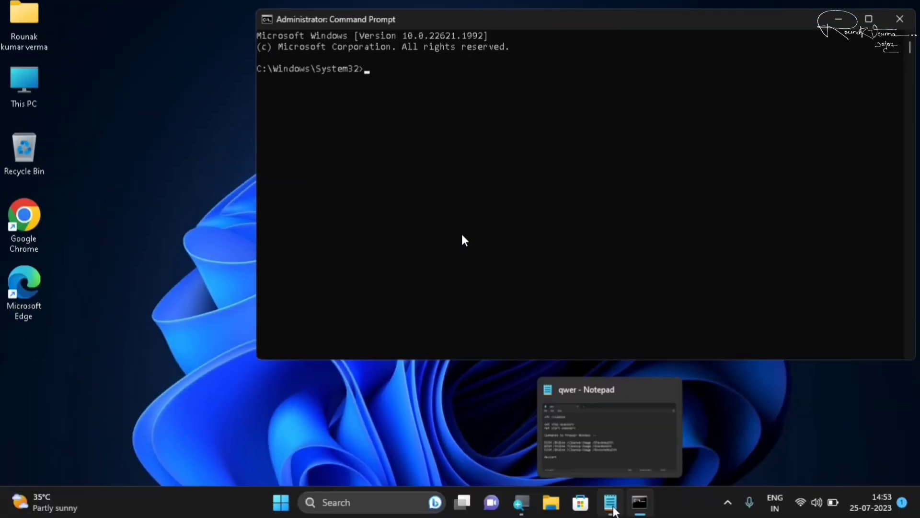
Step: Copy the net stop wuauserv command from the qwer note in Notepad and run it in Command Prompt
click(613, 509)
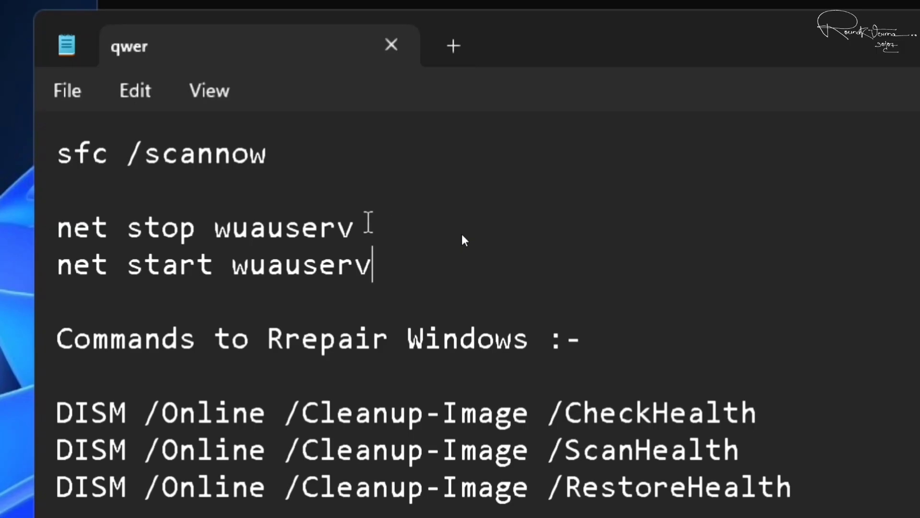
drag(368, 221, 45, 246)
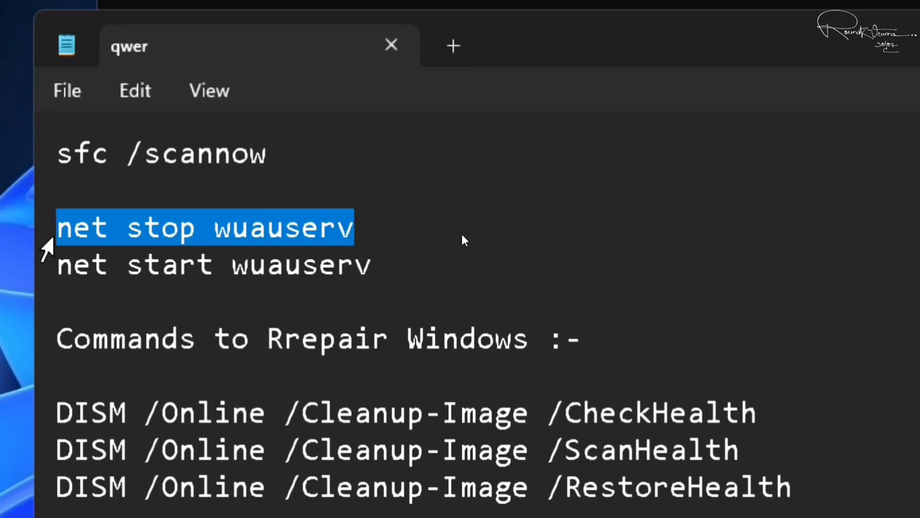
right_click(292, 226)
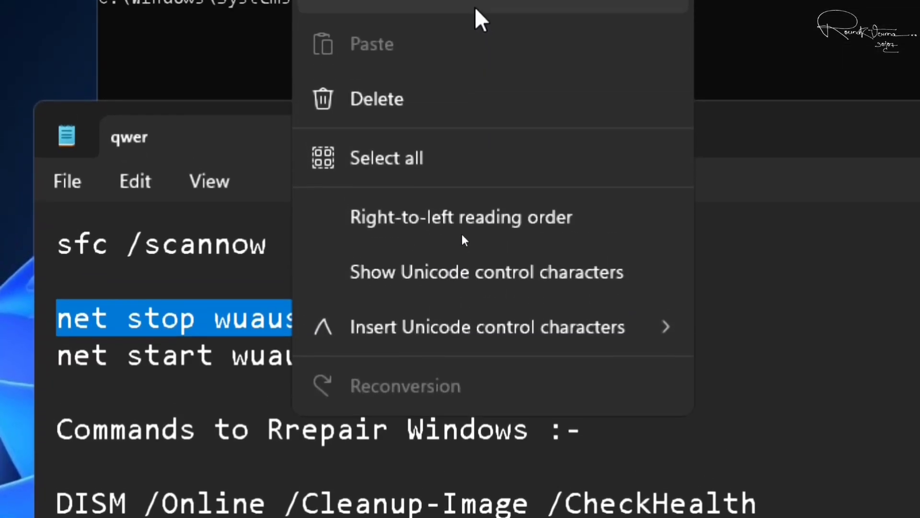
click(468, 24)
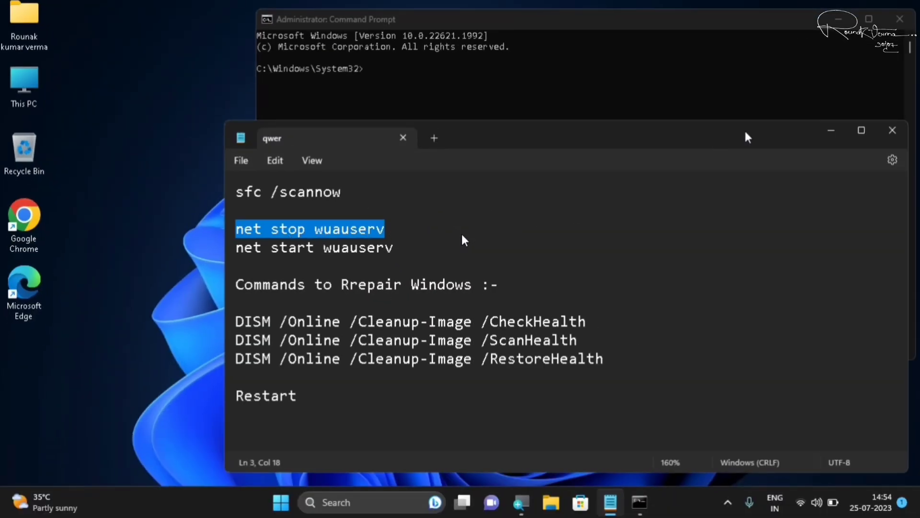
click(831, 131)
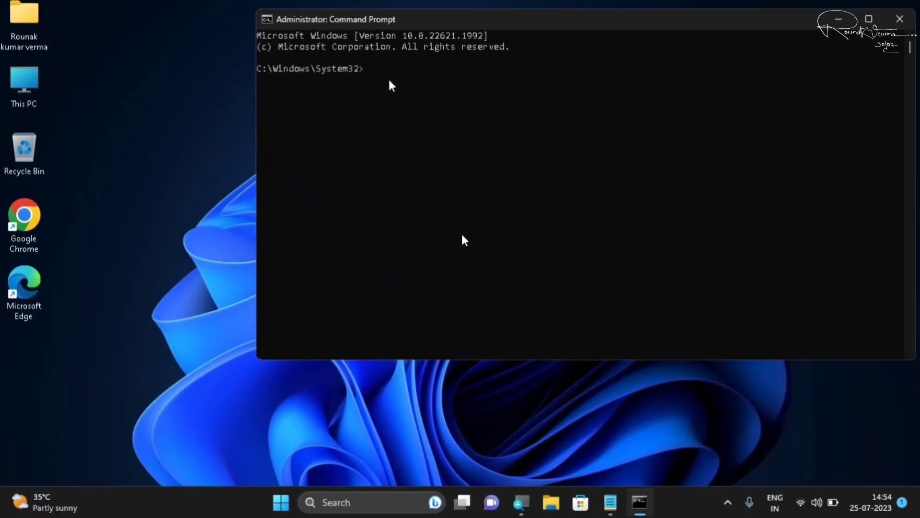
key(ctrl+v)
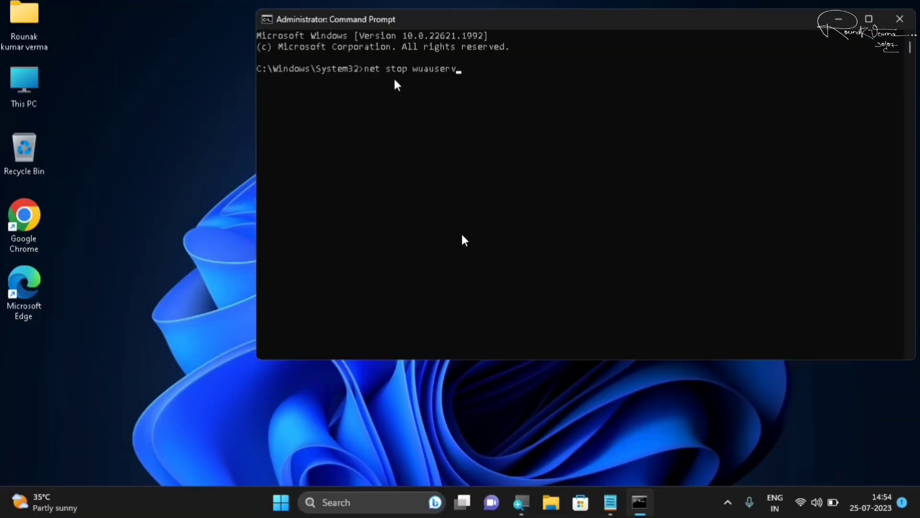
key(Return)
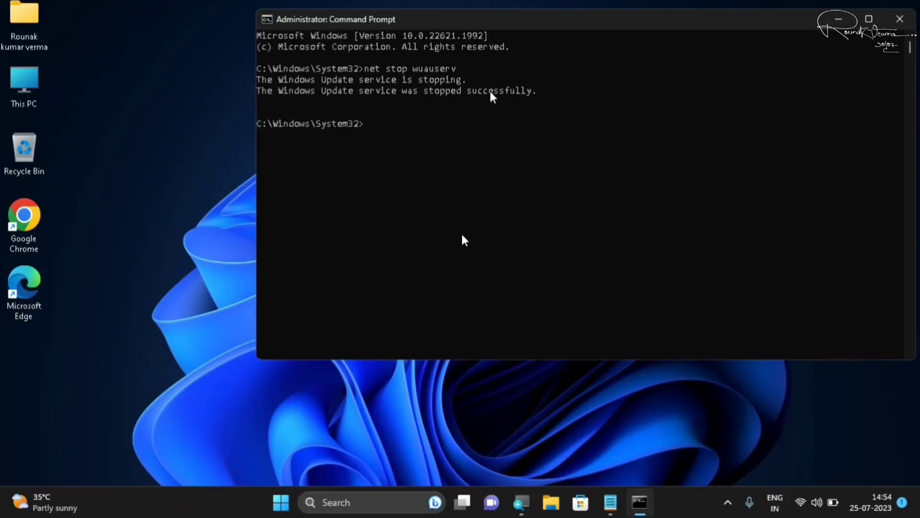
Step: In File Explorer, open the SoftwareDistribution folder inside the Windows folder on Local Disk (C:)
click(27, 82)
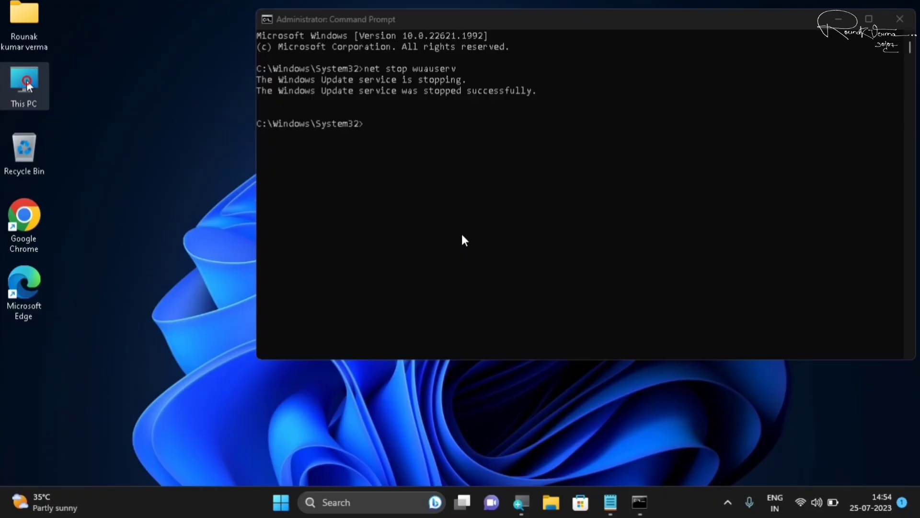
double_click(27, 79)
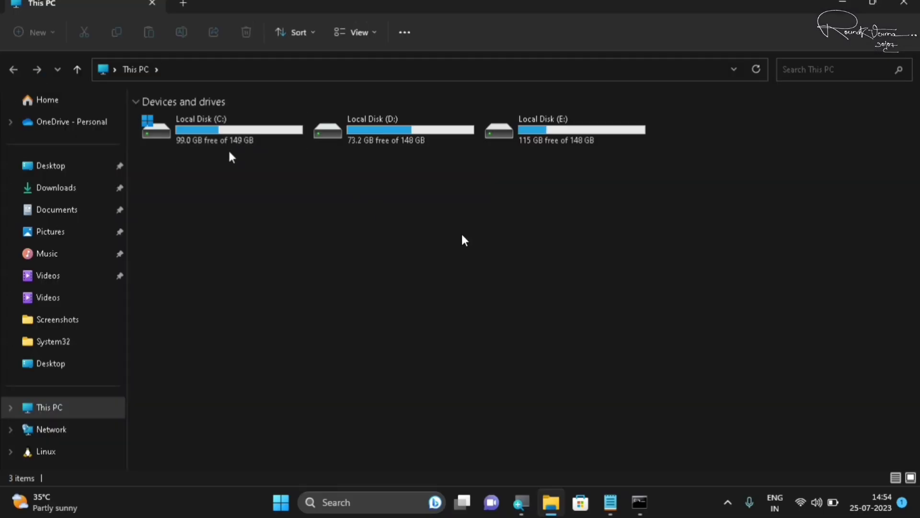
double_click(224, 135)
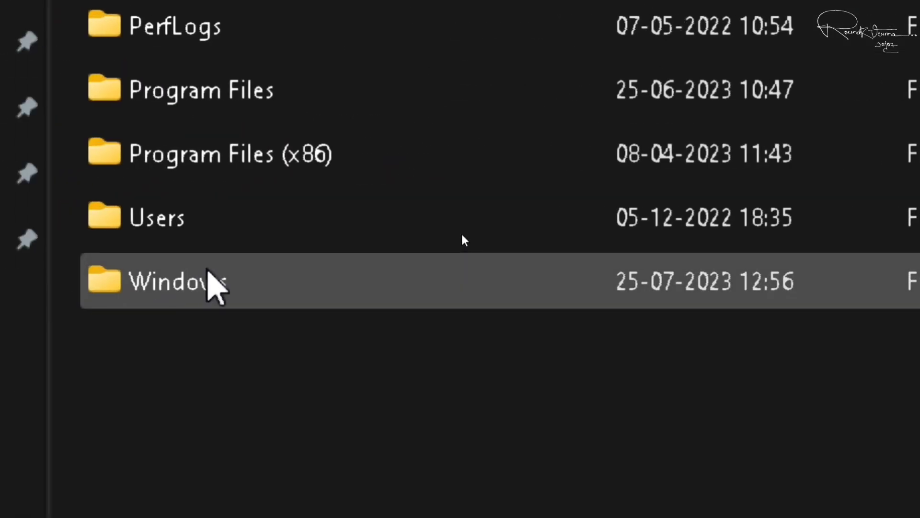
double_click(207, 279)
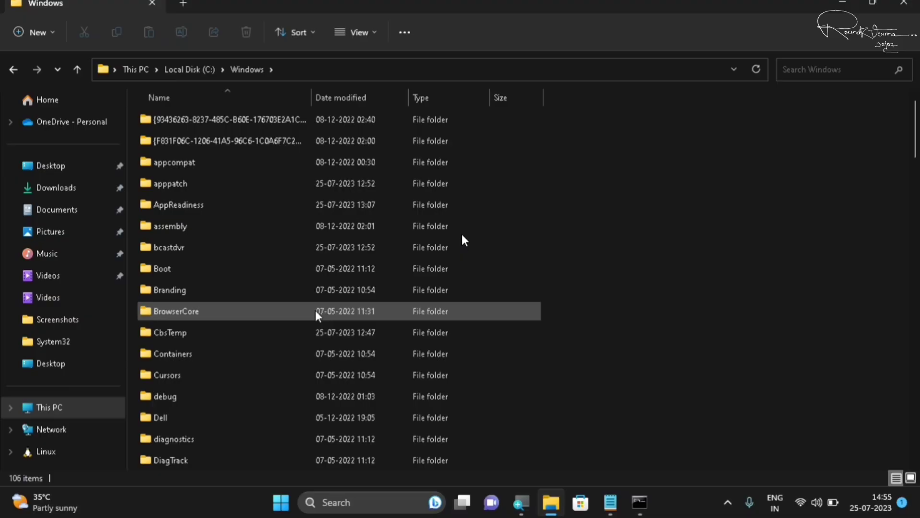
key(s)
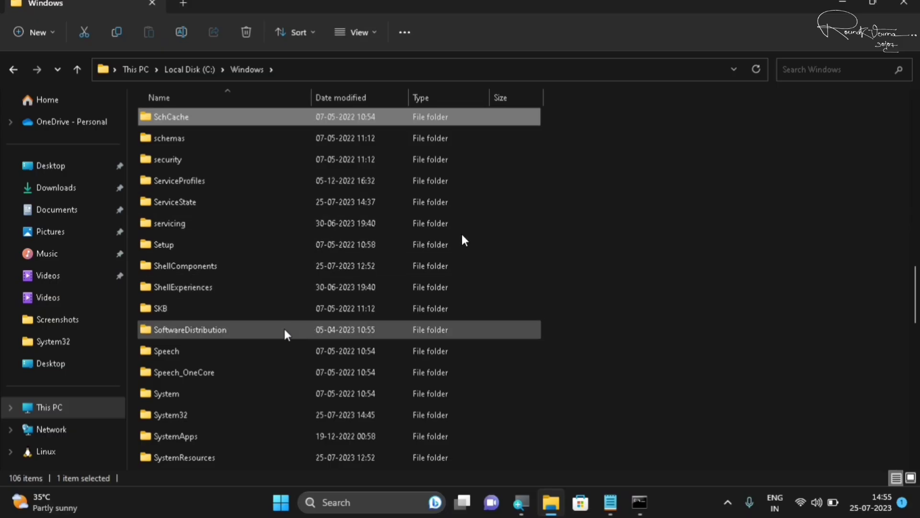
click(270, 333)
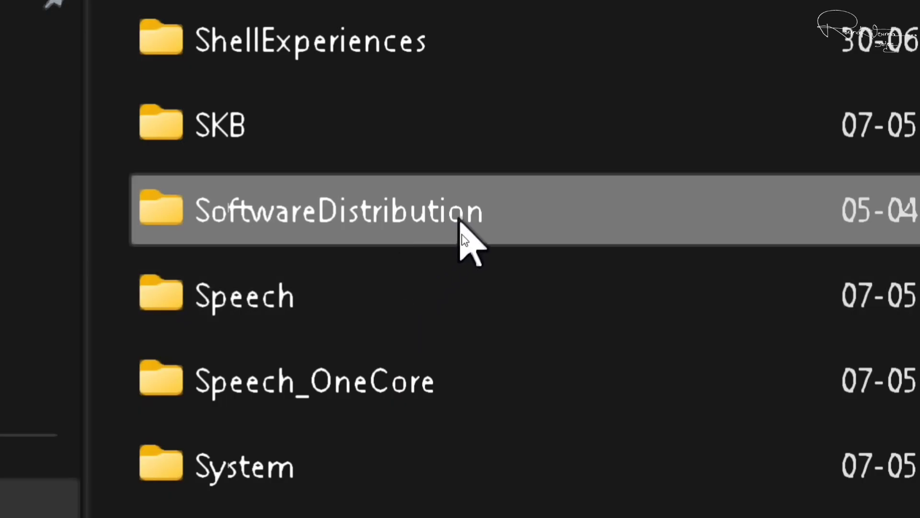
mouse_move(460, 221)
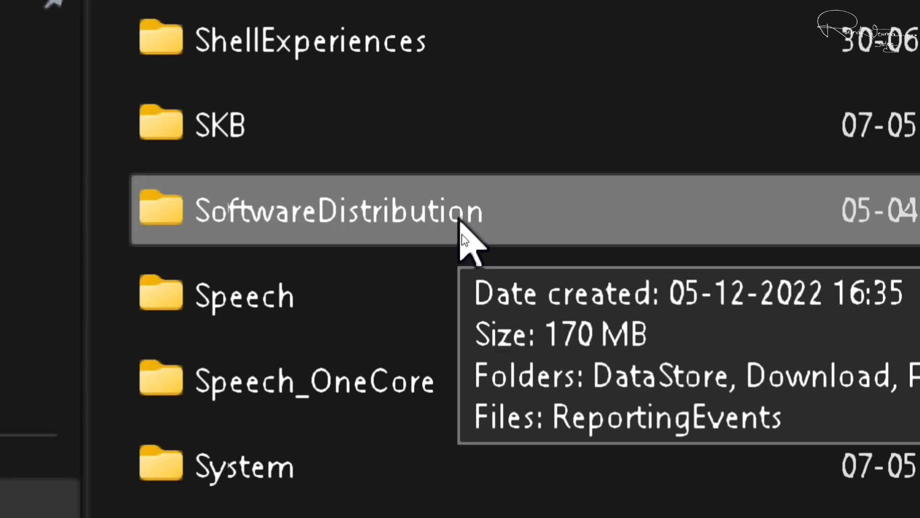
double_click(460, 222)
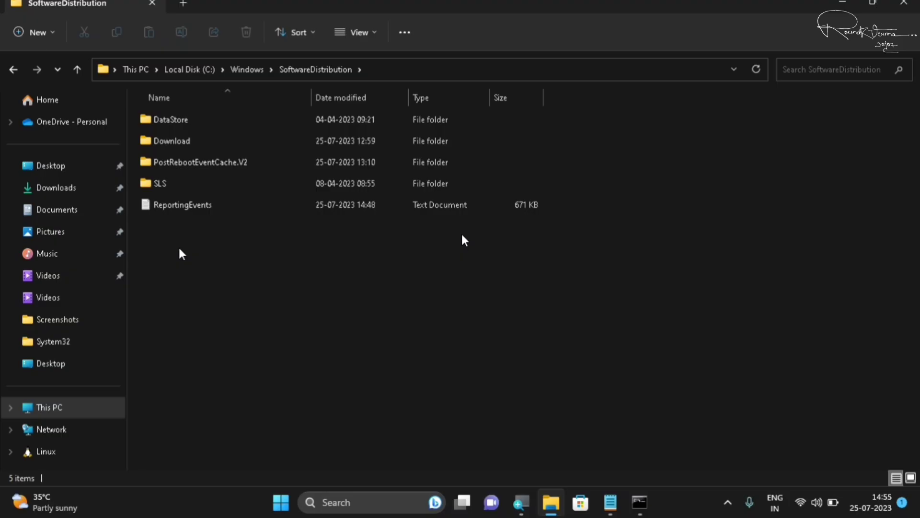
Step: Delete all the contents of the SoftwareDistribution folder and close File Explorer
key(ctrl+a)
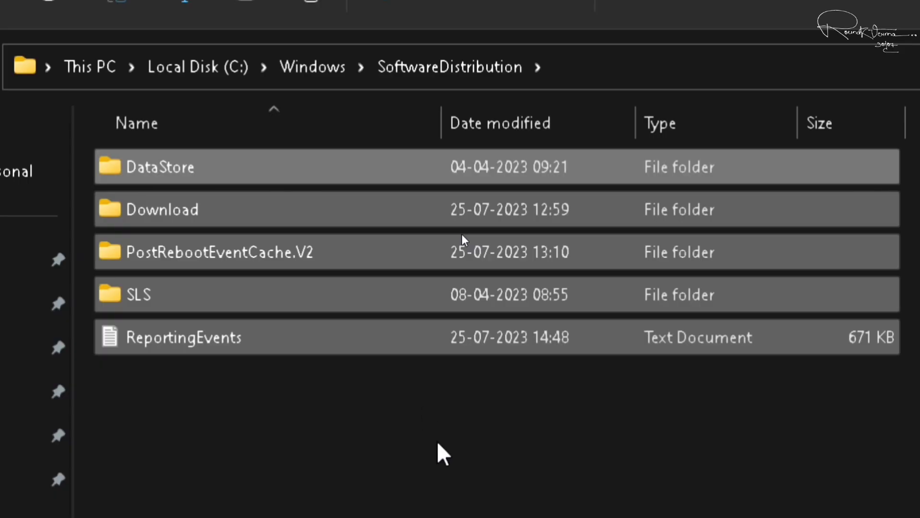
right_click(379, 247)
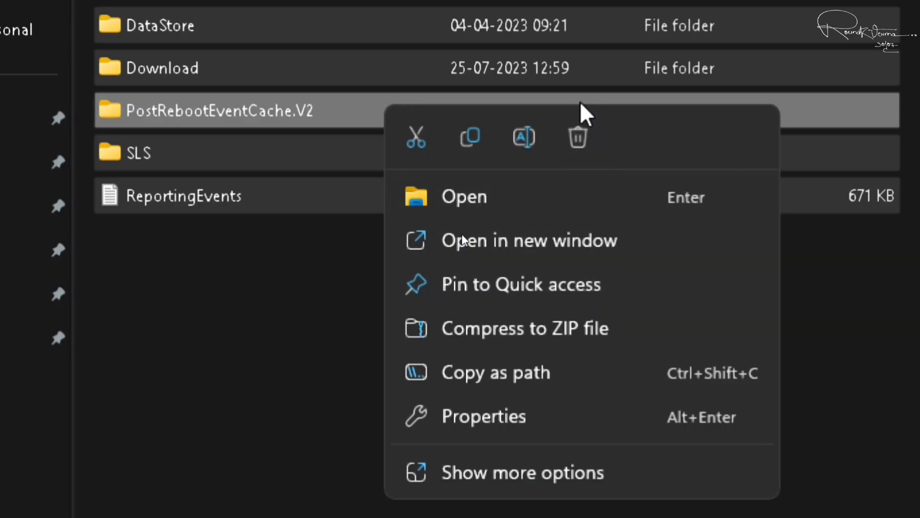
click(577, 137)
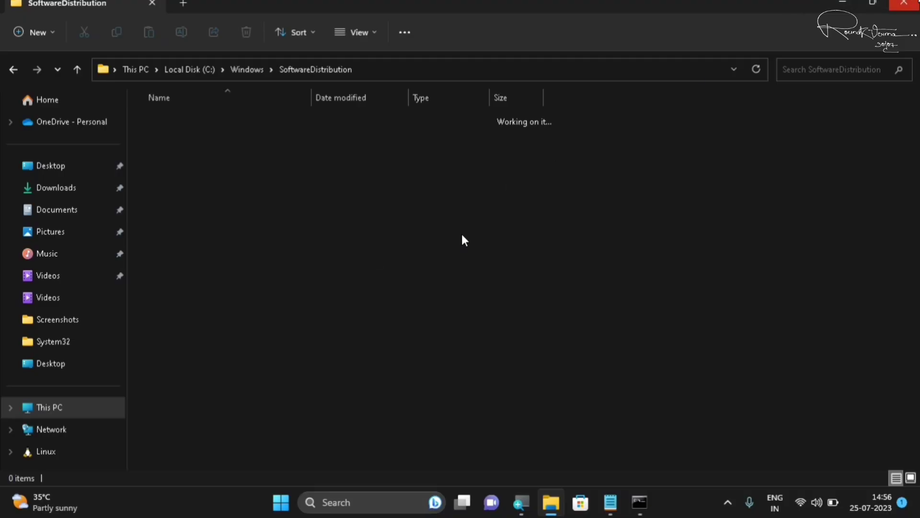
click(904, 3)
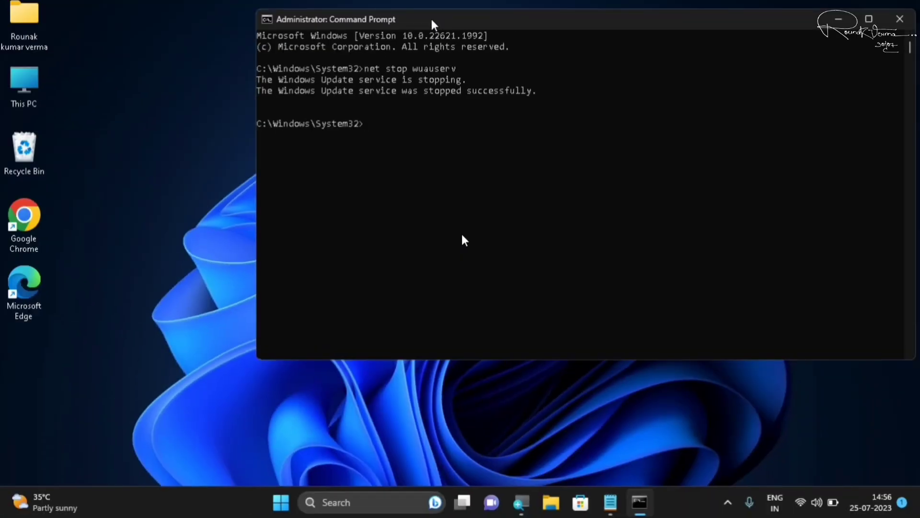
Step: Copy the net start wuauserv command from the qwer note in Notepad and run it in Command Prompt
click(611, 501)
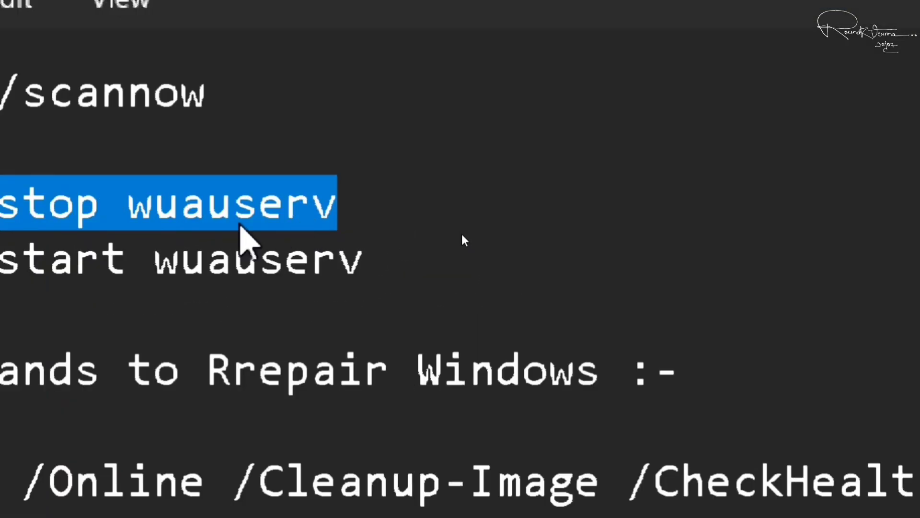
click(391, 259)
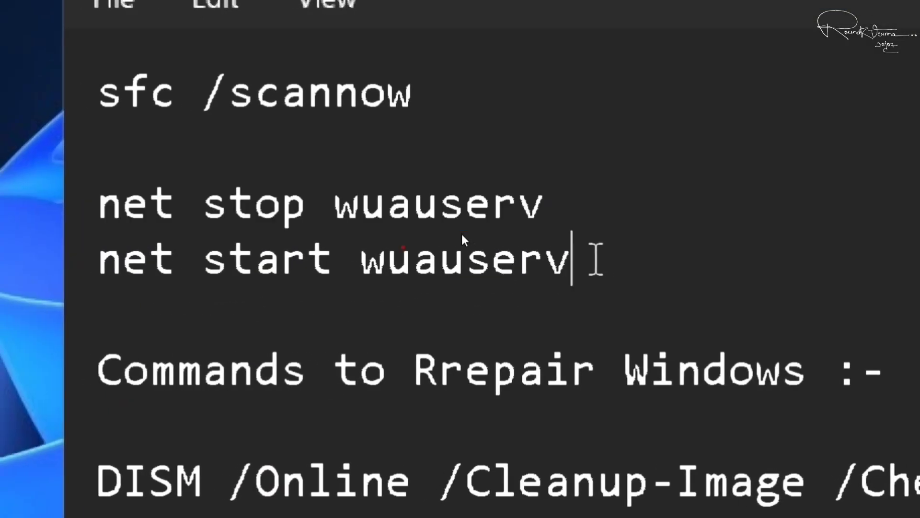
drag(596, 259, 78, 264)
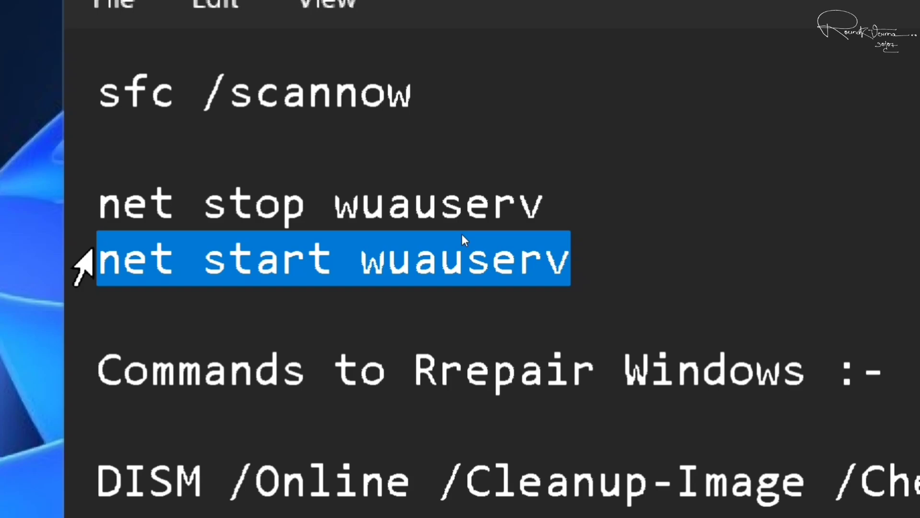
right_click(253, 260)
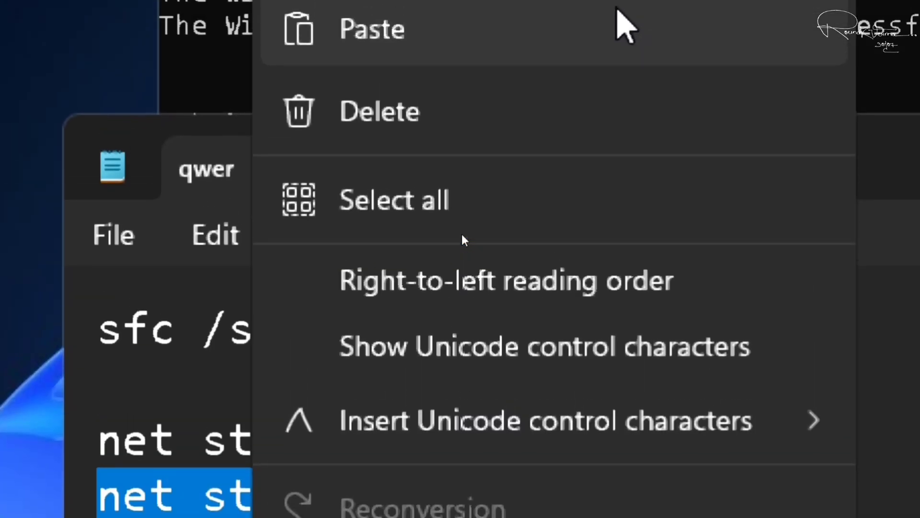
click(559, 0)
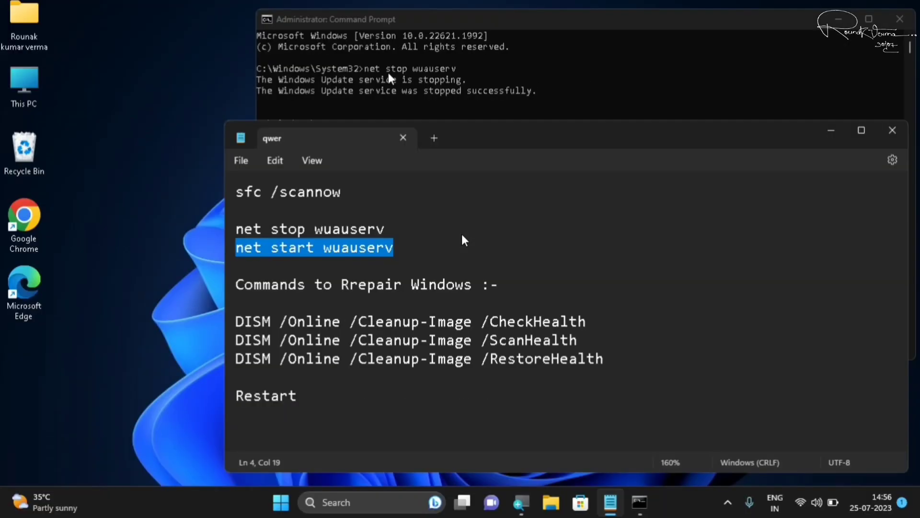
click(563, 25)
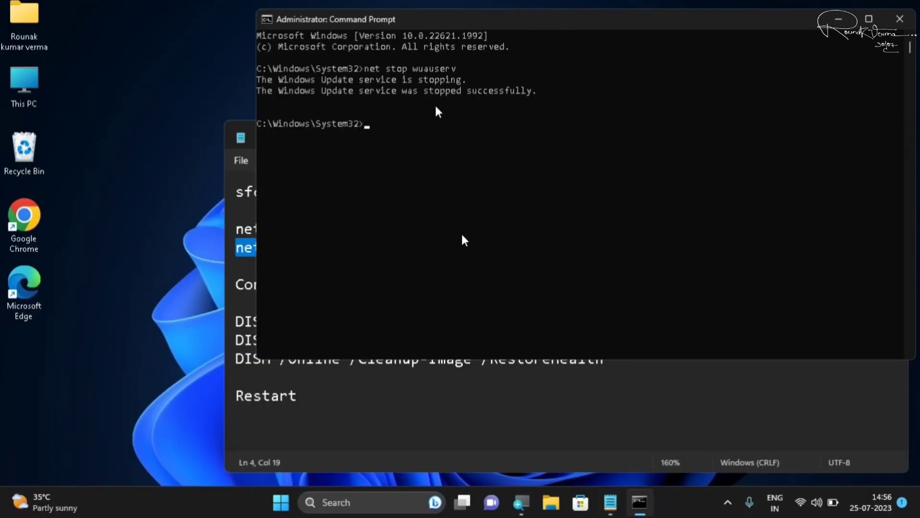
key(ctrl+v)
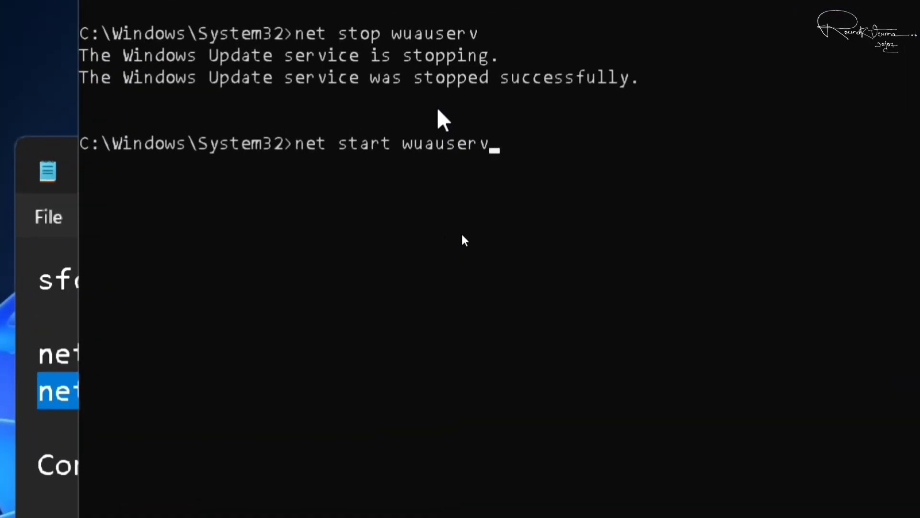
key(Return)
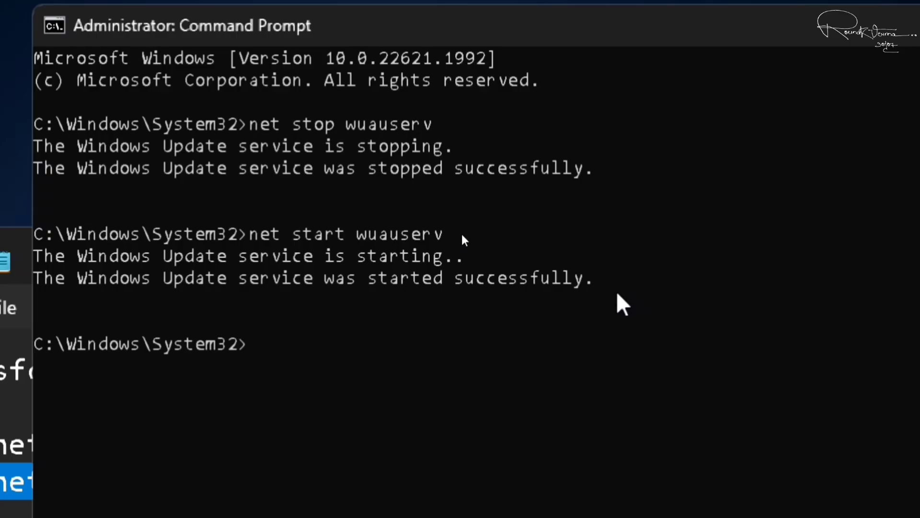
Step: Close Command Prompt with the exit command and minimize the qwer note
text(exit)
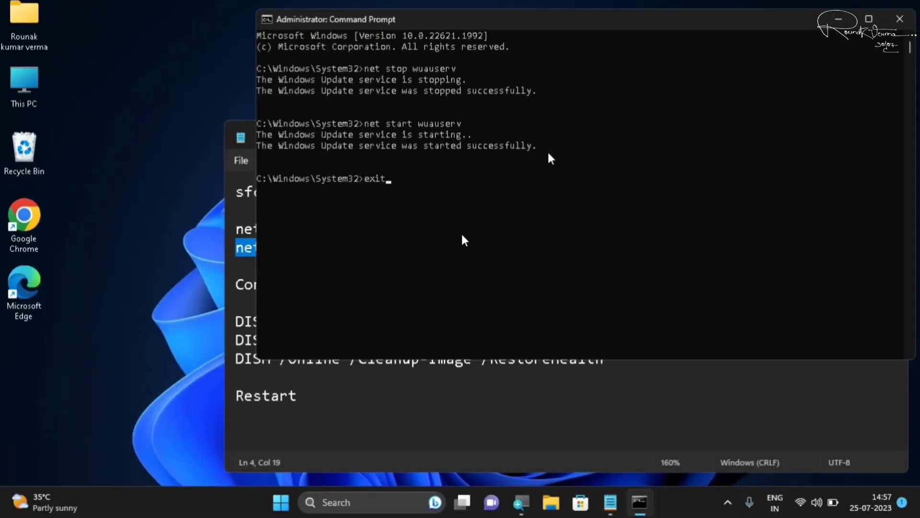
key(Return)
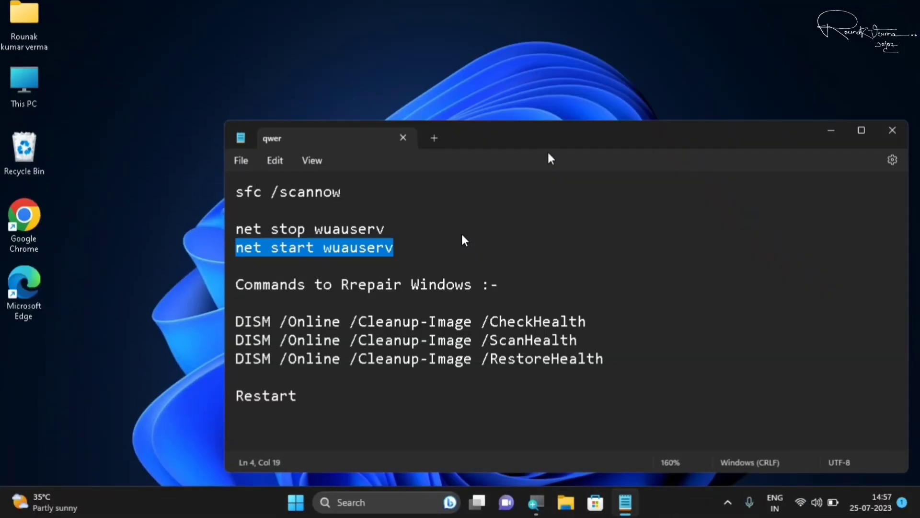
click(832, 134)
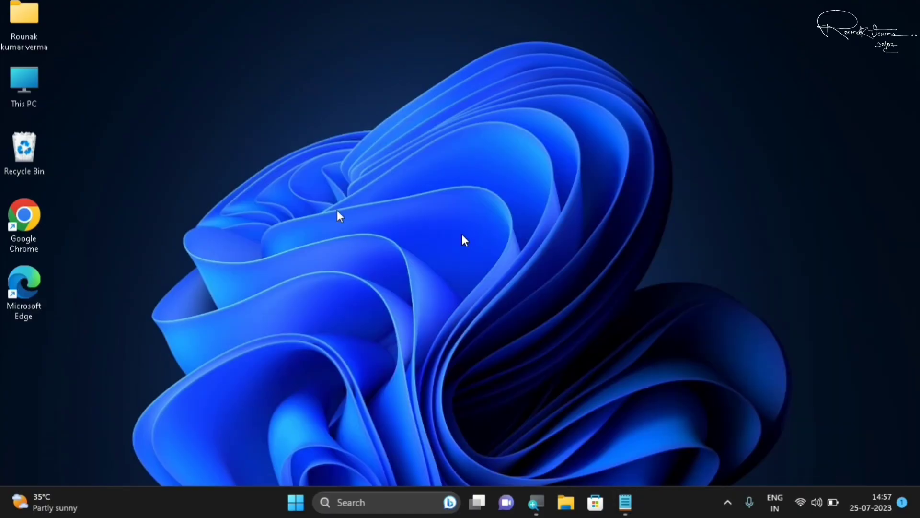
Step: Show the Power control in the Start menu and dismiss the menu without restarting
click(297, 500)
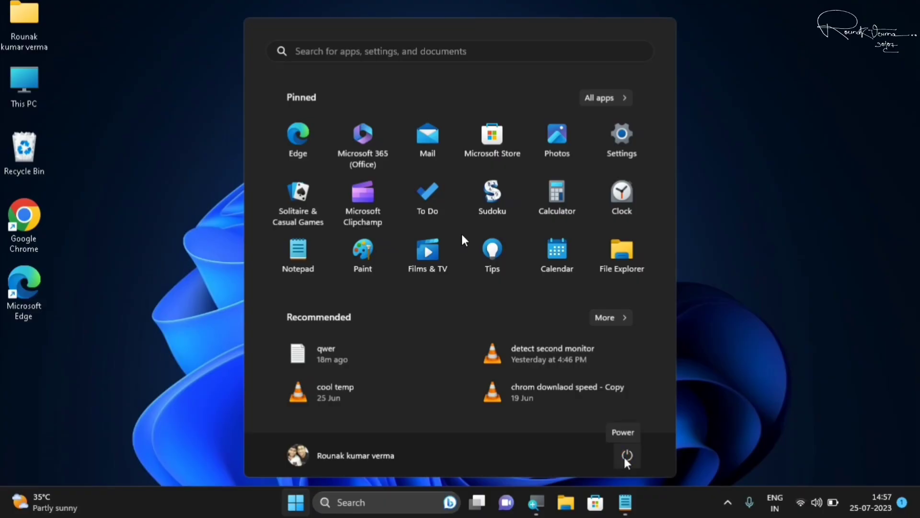
click(860, 288)
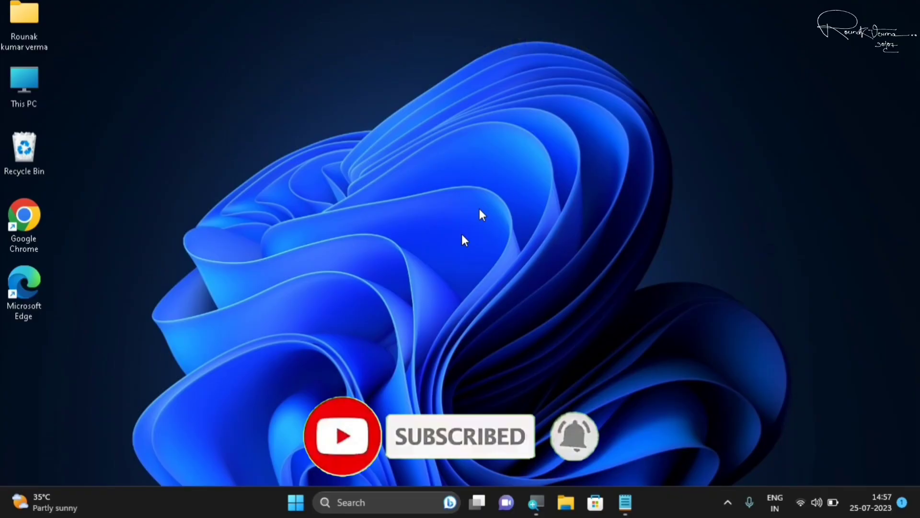
Step: Search for cmd, run Command Prompt as administrator, and move its window clear of the desktop icons
click(296, 503)
text(cmd)
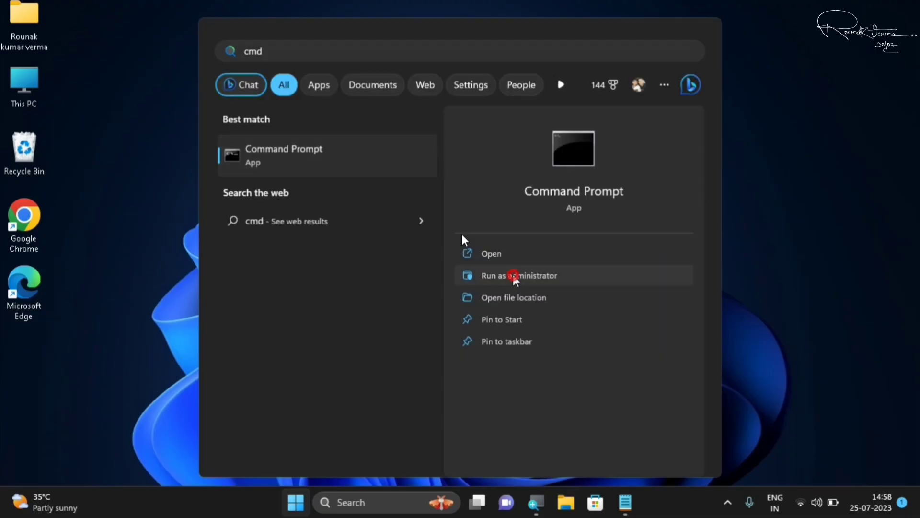
click(514, 277)
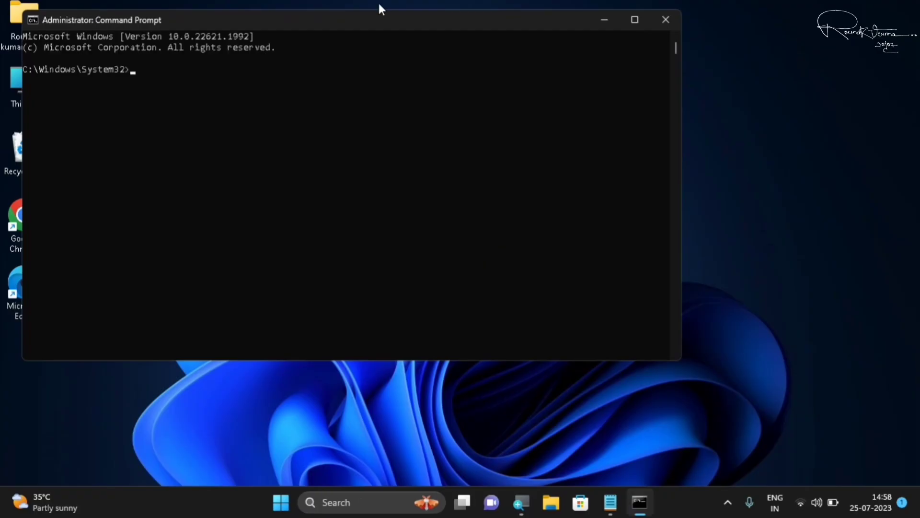
drag(267, 19, 485, 29)
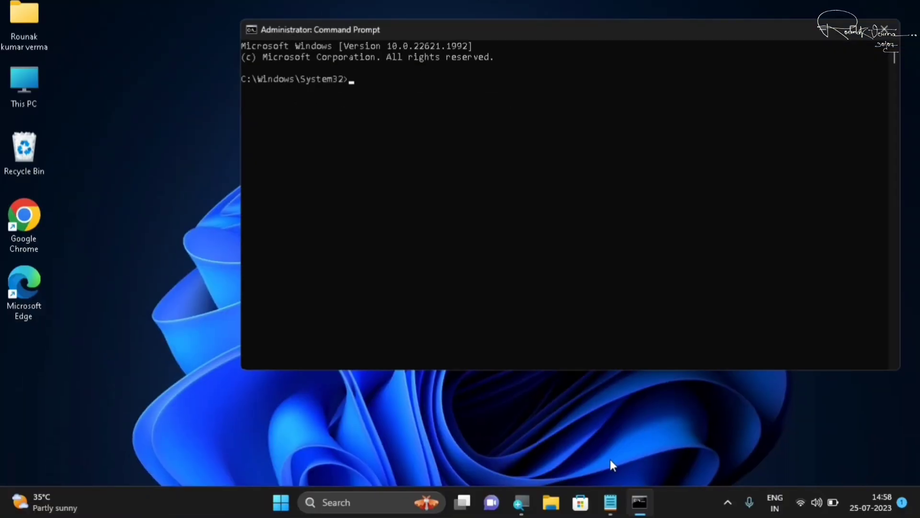
Step: Copy DISM /Online /Cleanup-Image /CheckHealth from the qwer note and paste it into Command Prompt without running it
click(610, 510)
click(447, 358)
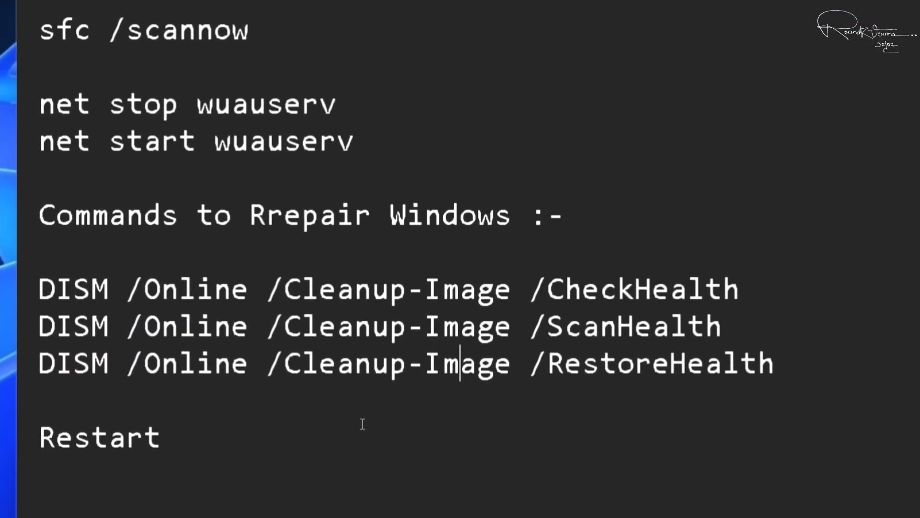
mouse_move(597, 321)
mouse_down()
mouse_move(355, 314)
mouse_move(240, 327)
mouse_up()
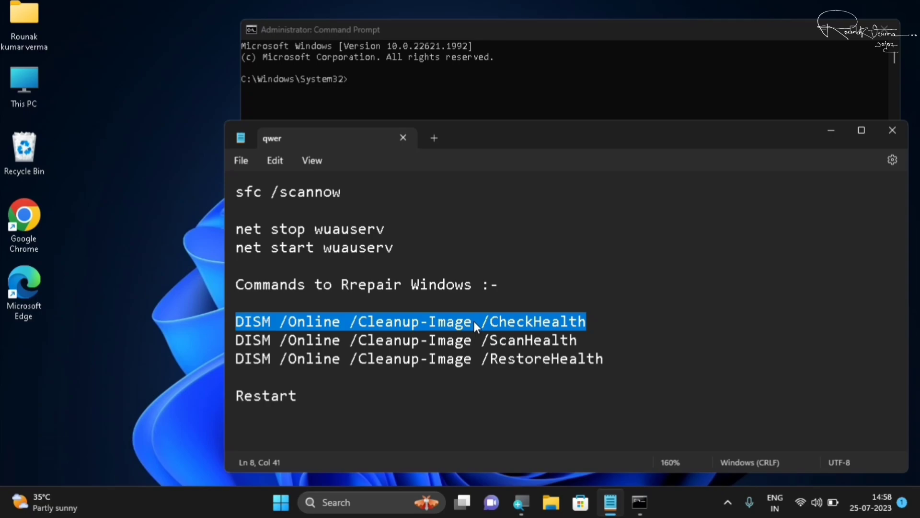
right_click(474, 321)
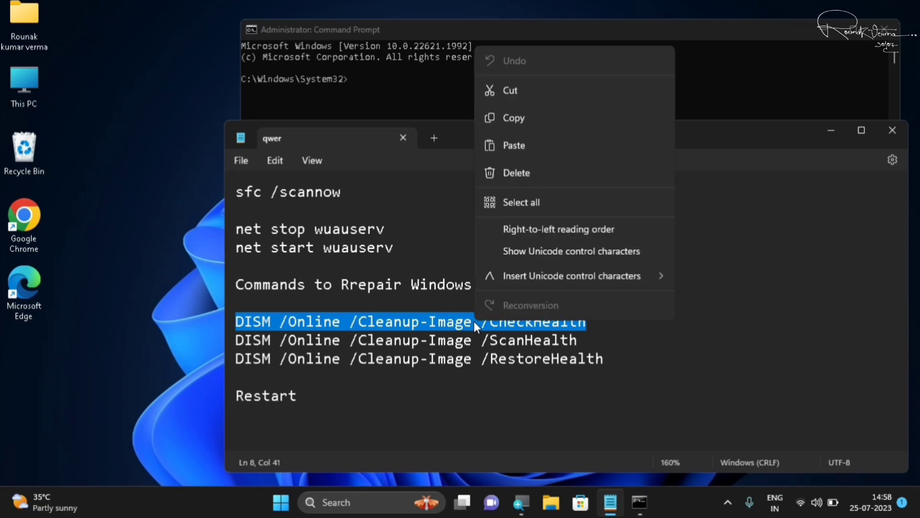
click(545, 112)
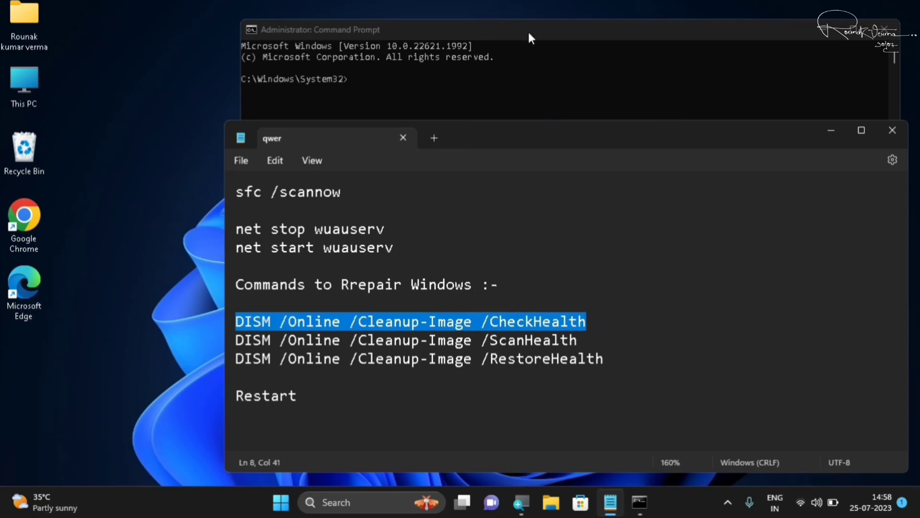
click(531, 36)
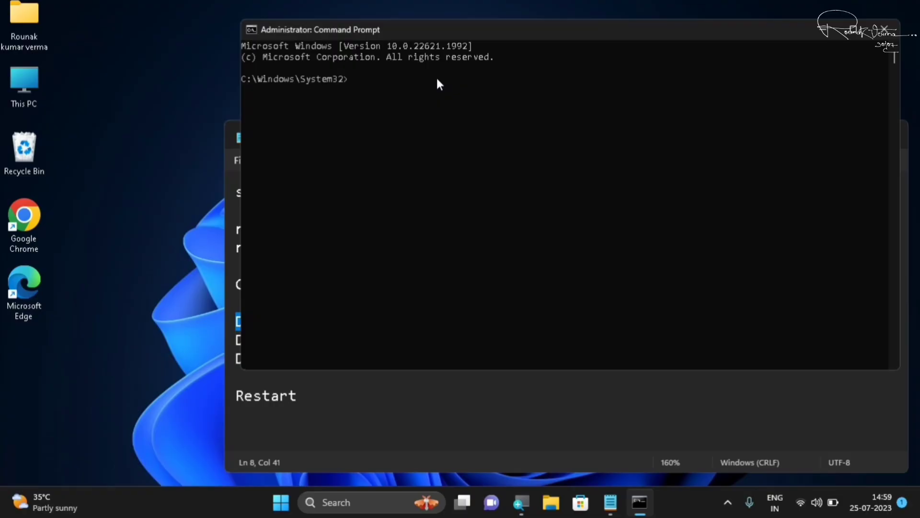
key(ctrl+v)
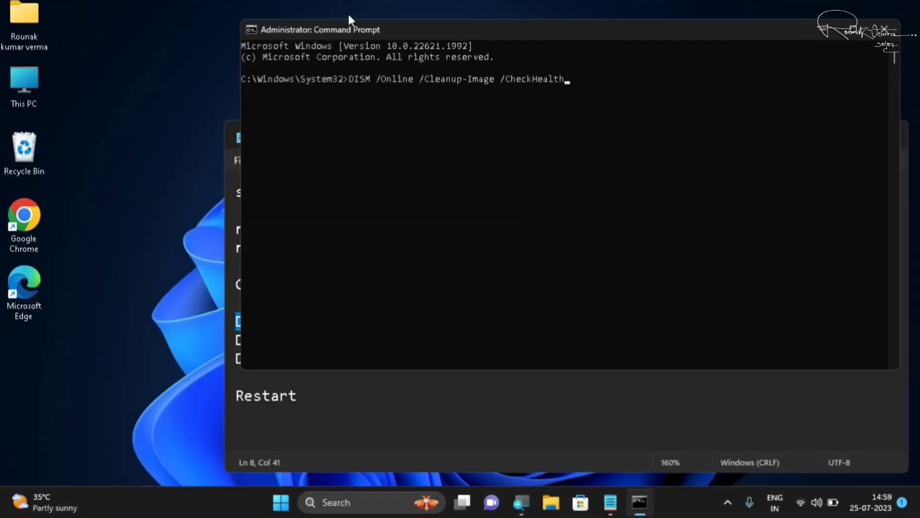
Step: Return to the qwer note and highlight the DISM /Online /Cleanup-Image /ScanHealth command
click(127, 167)
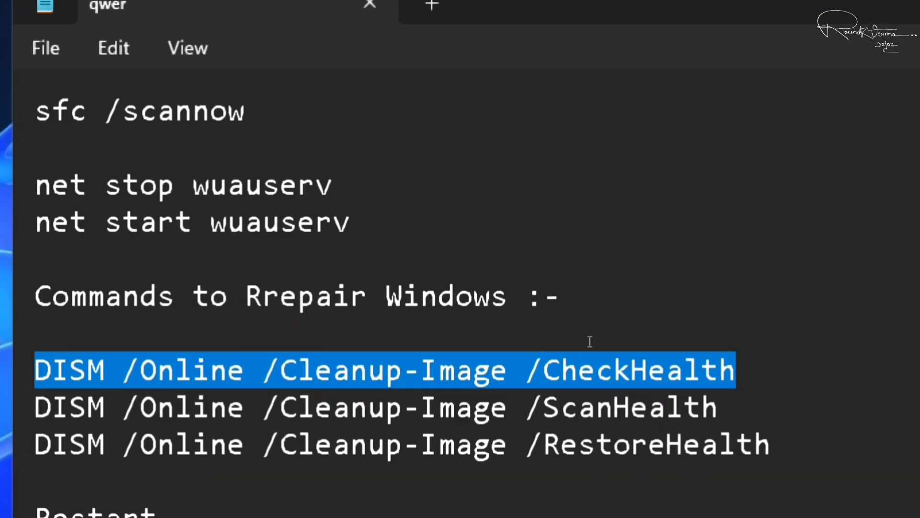
key(Down)
key(shift+Left)
key(shift+Left)
key(shift+Left)
key(shift+Left)
key(shift+Left)
key(shift+Left)
key(shift+Left)
key(shift+Left)
key(shift+Left)
key(shift+Left)
key(shift+Left)
key(shift+Left)
key(shift+Left)
key(shift+Left)
key(shift+Left)
key(shift+Left)
key(shift+Left)
key(shift+Left)
key(shift+Left)
key(shift+Left)
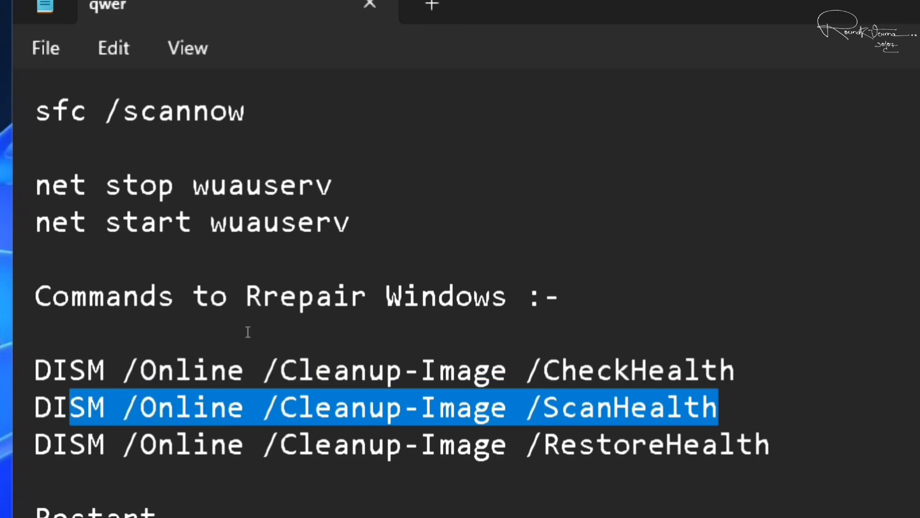
key(shift+Left)
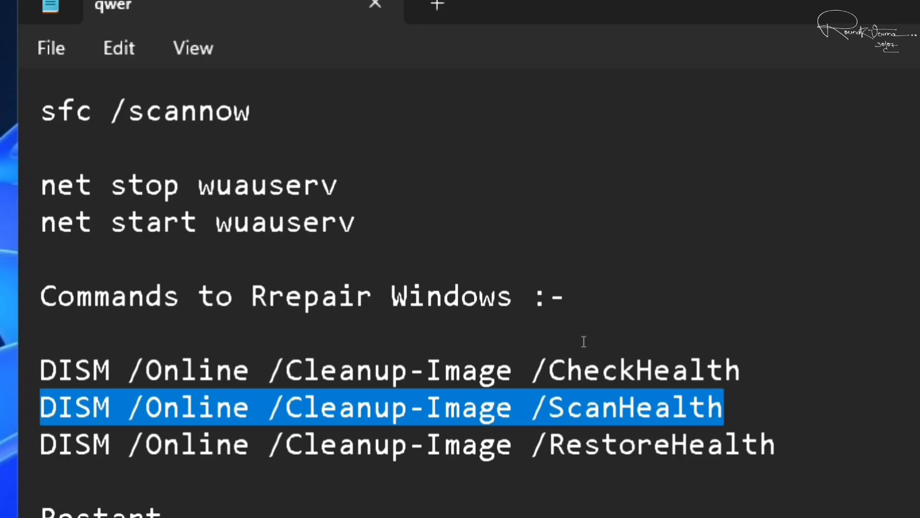
Step: Highlight the DISM /Online /Cleanup-Image /RestoreHealth command in the qwer note
click(619, 346)
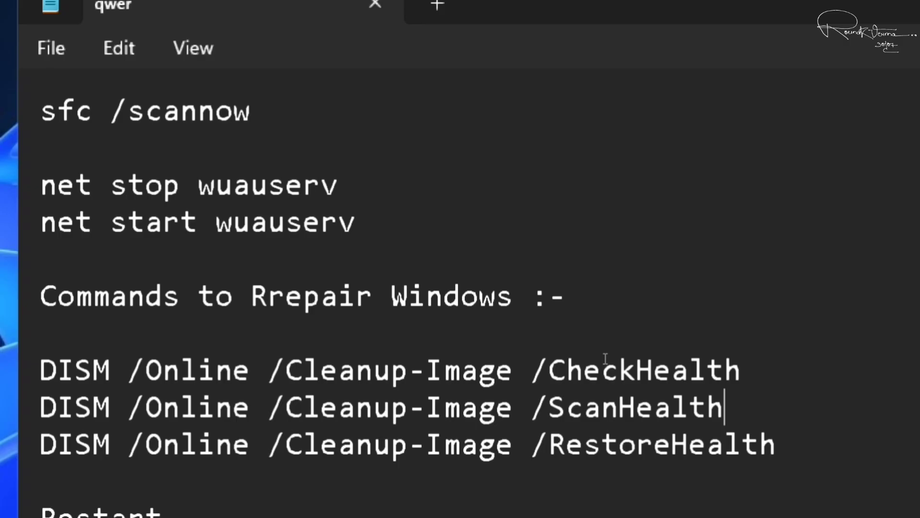
key(Down)
key(End)
key(shift+Left)
key(shift+Left)
key(shift+Left)
key(shift+Left)
key(shift+Left)
key(shift+Left)
key(shift+Left)
key(shift+Left)
key(shift+Left)
key(shift+Left)
key(shift+Left)
key(shift+Left)
key(shift+Left)
key(shift+Left)
key(shift+Left)
key(shift+Left)
key(shift+Left)
key(shift+Left)
key(shift+Left)
key(shift+Left)
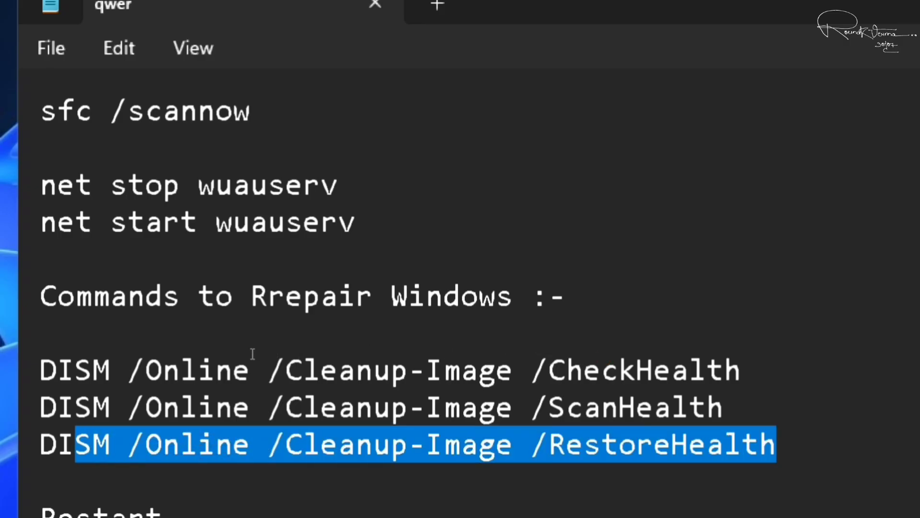
key(shift+Left)
key(shift+Left)
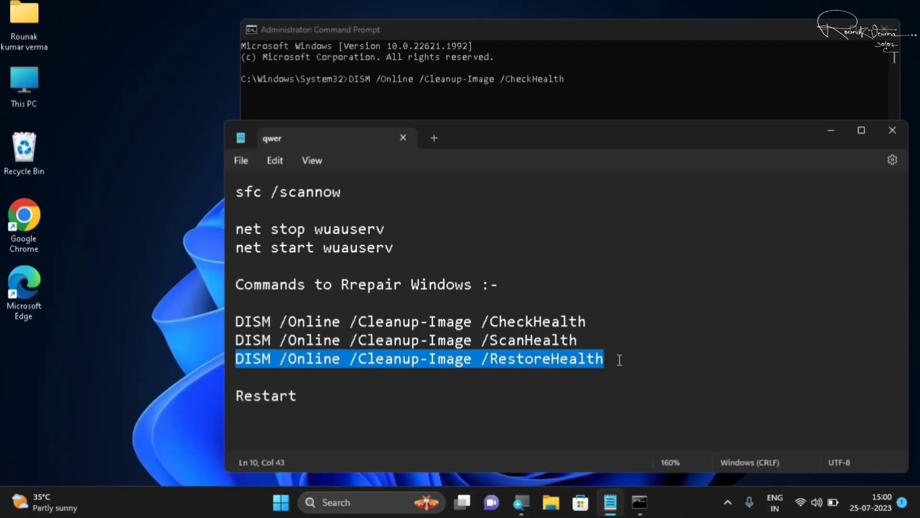
Step: Close Command Prompt without running the entered command, and minimize the qwer note
click(637, 72)
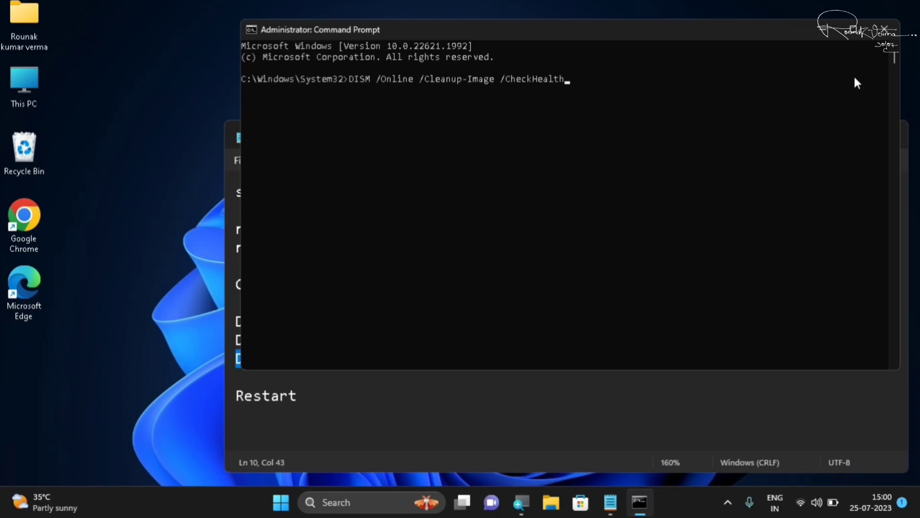
click(885, 30)
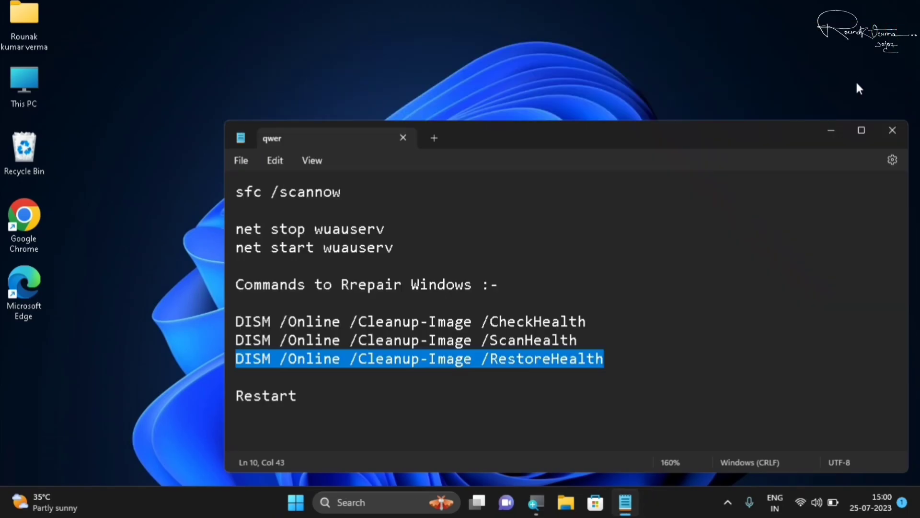
click(829, 132)
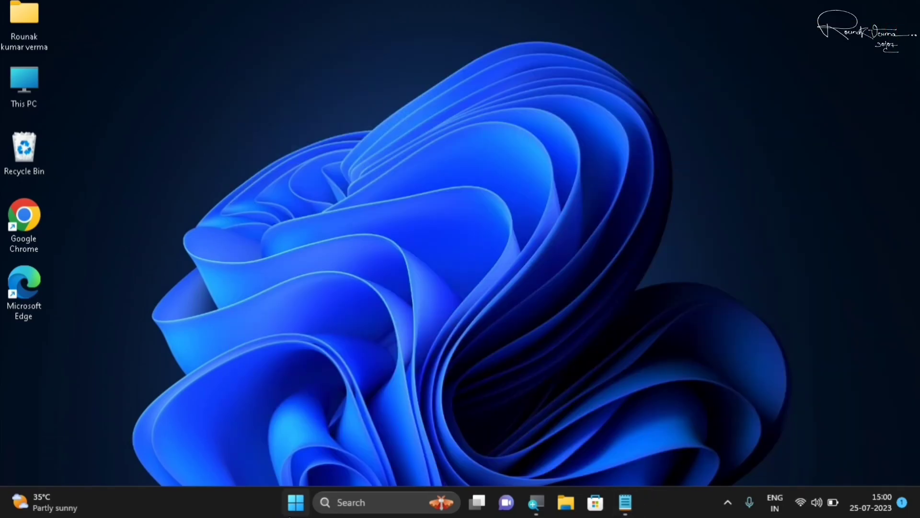
Step: Display the power options containing Restart and dismiss them without restarting the computer
click(294, 514)
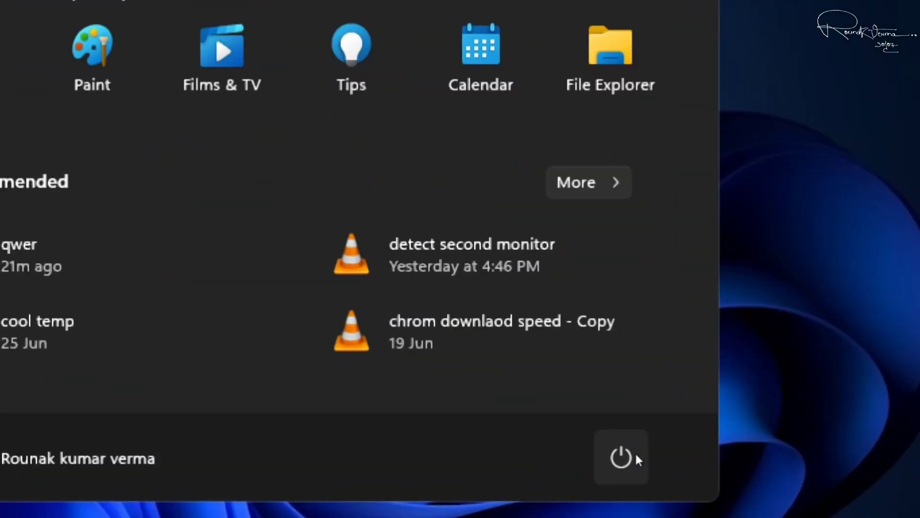
click(635, 455)
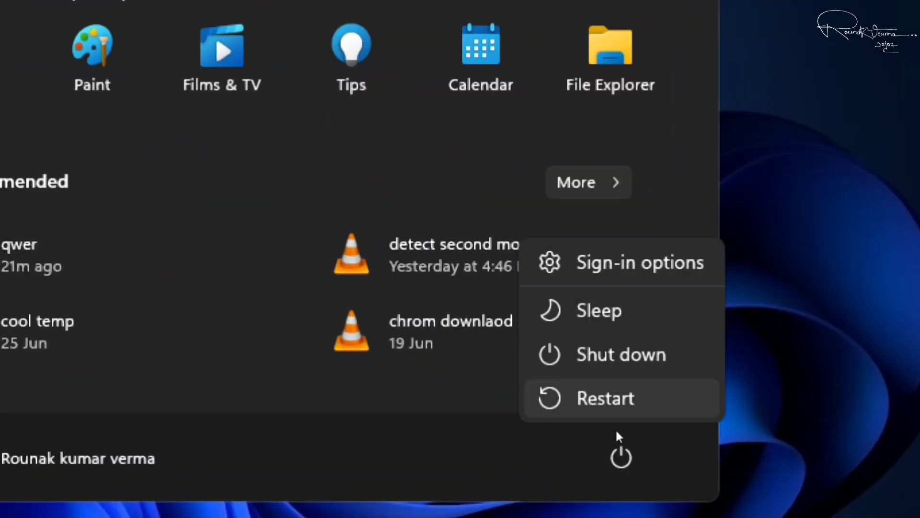
click(699, 429)
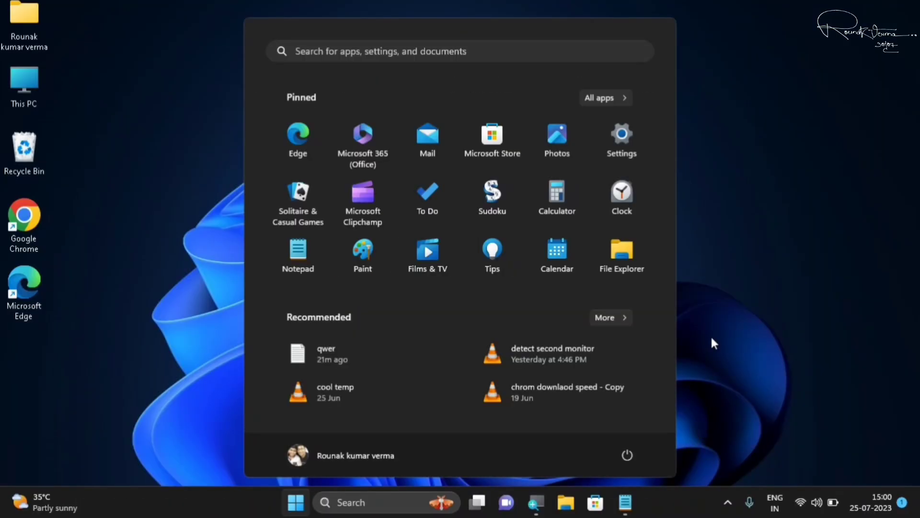
click(712, 342)
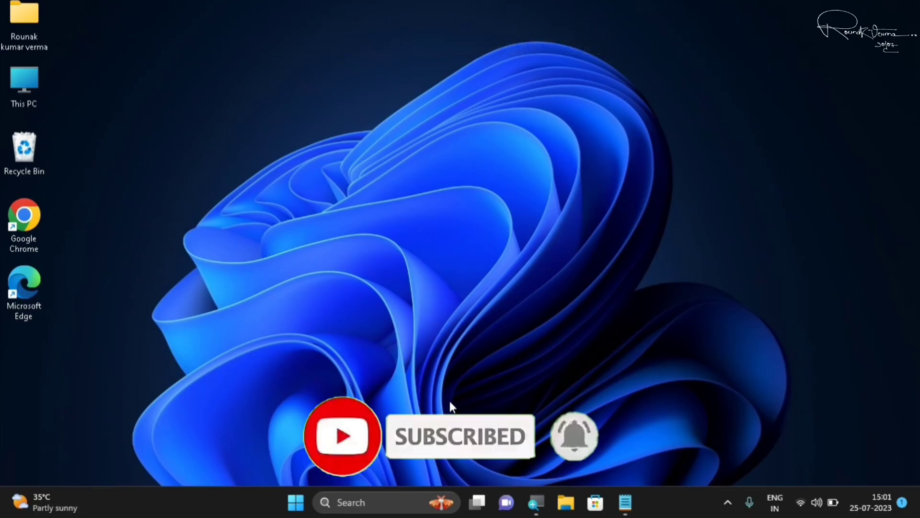
Step: Search Windows for control panel and open the Control Panel app
click(290, 503)
click(295, 502)
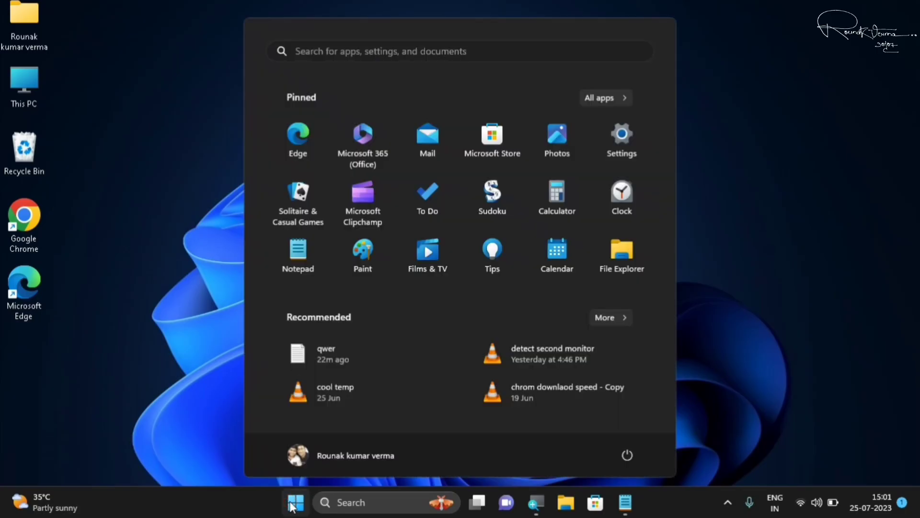
text(contorl)
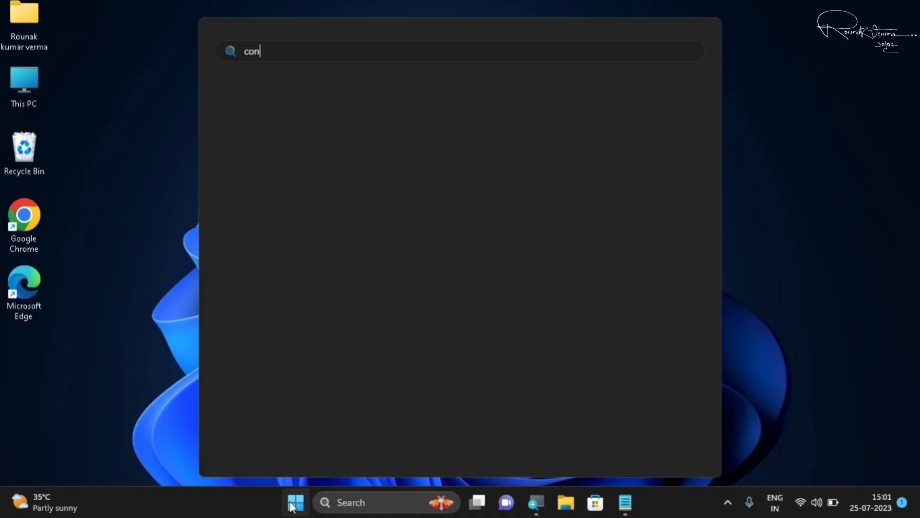
key(BackSpace)
key(BackSpace)
key(BackSpace)
text(rol panel)
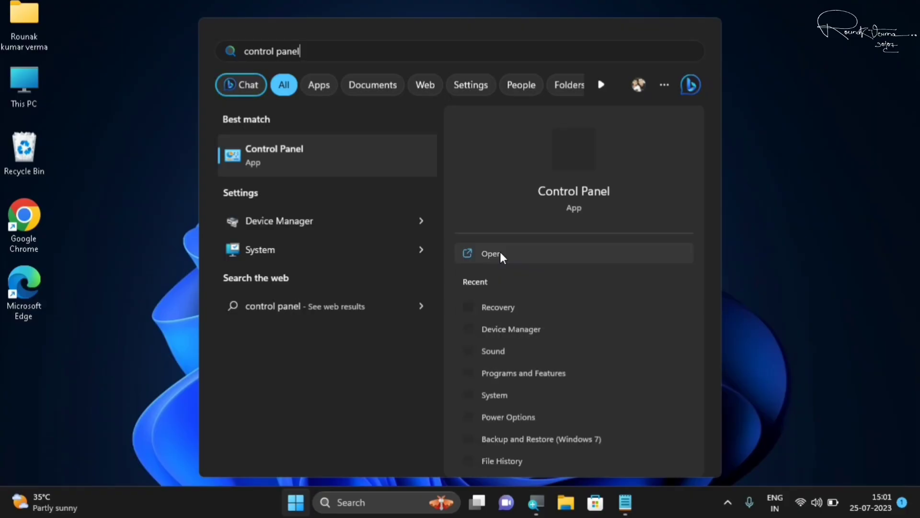
click(499, 253)
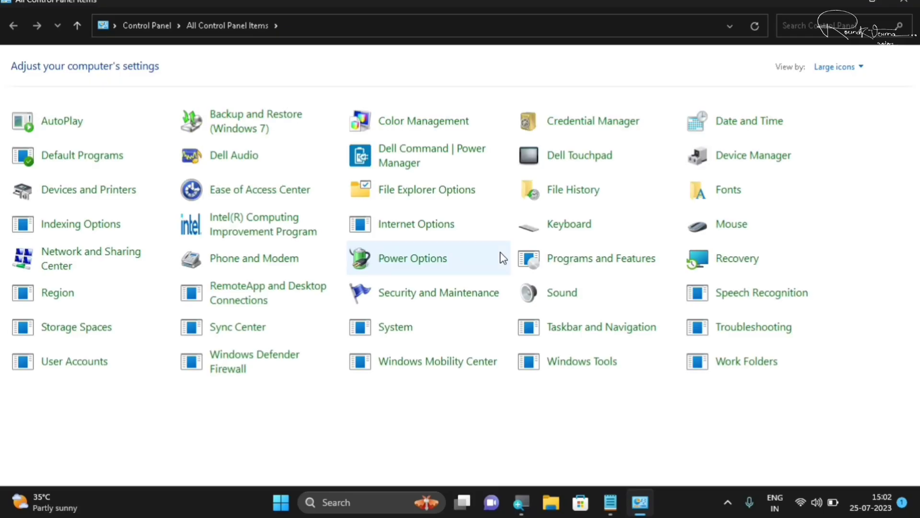
Step: Switch the Control Panel view to Category and back to Large icons
click(846, 67)
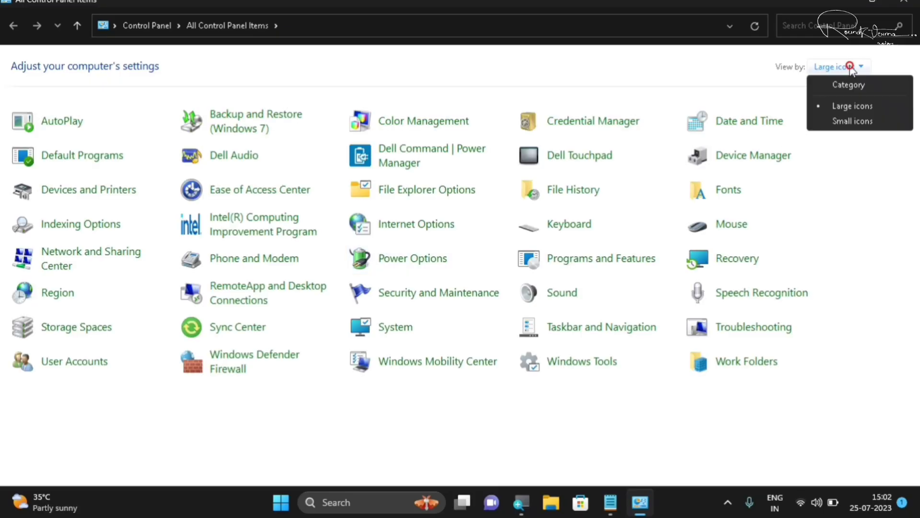
click(850, 84)
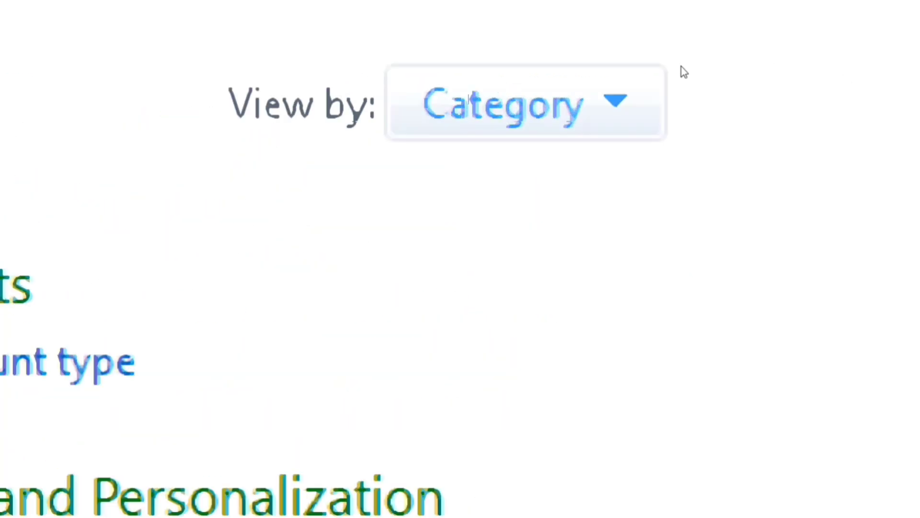
click(680, 71)
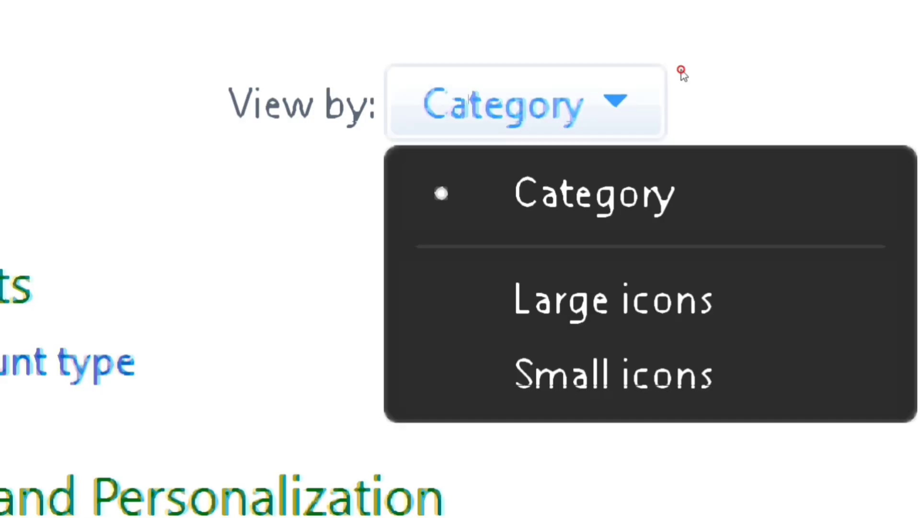
key(Down)
key(Return)
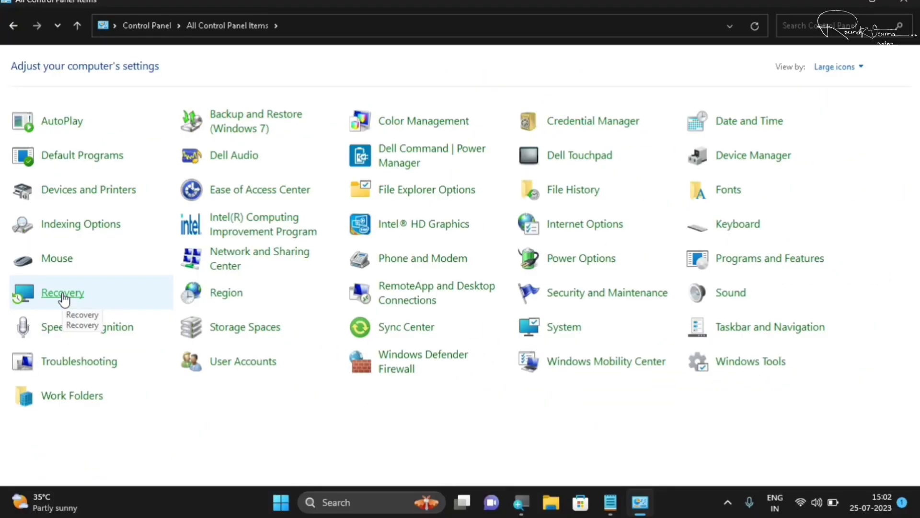
Step: Open System Restore from the Recovery tools and close the Control Panel window behind it
click(63, 293)
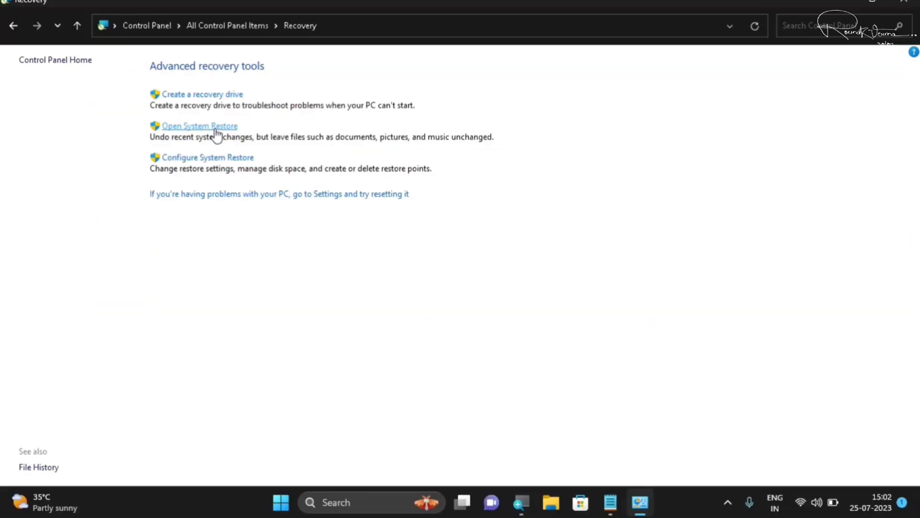
click(215, 128)
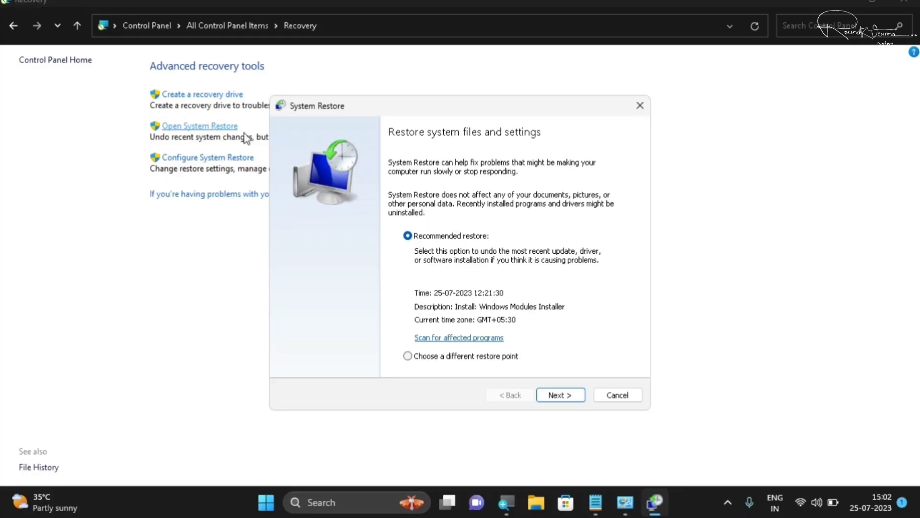
click(904, 1)
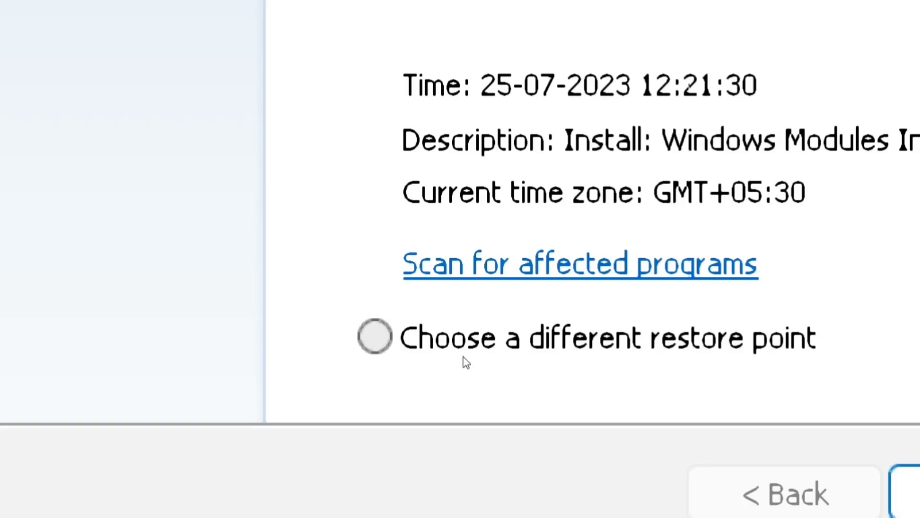
click(420, 355)
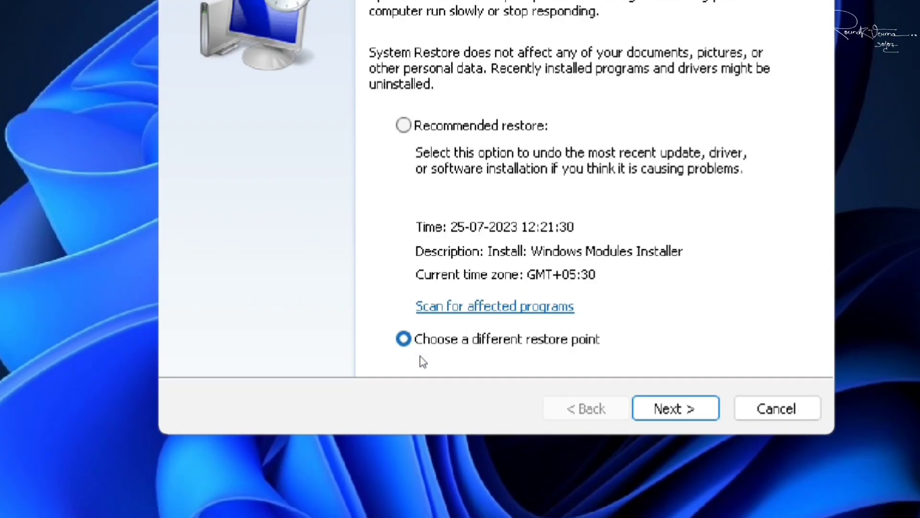
click(692, 414)
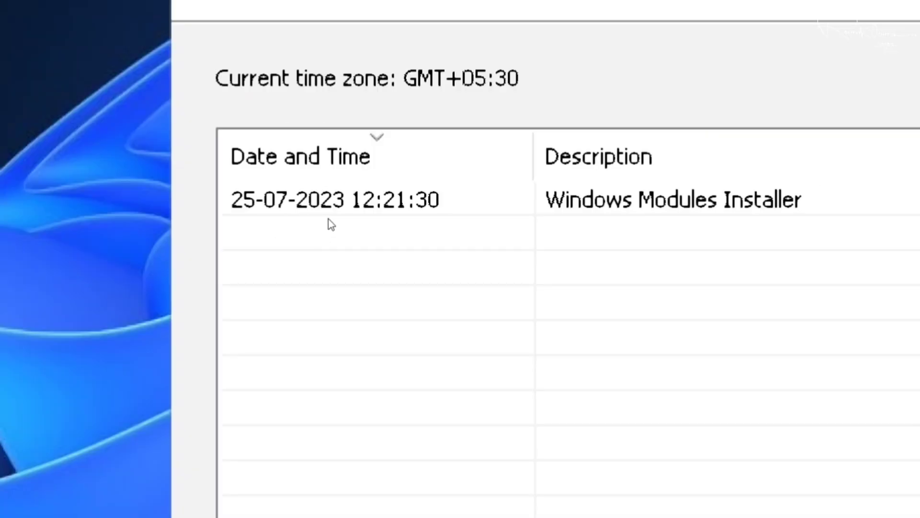
click(330, 217)
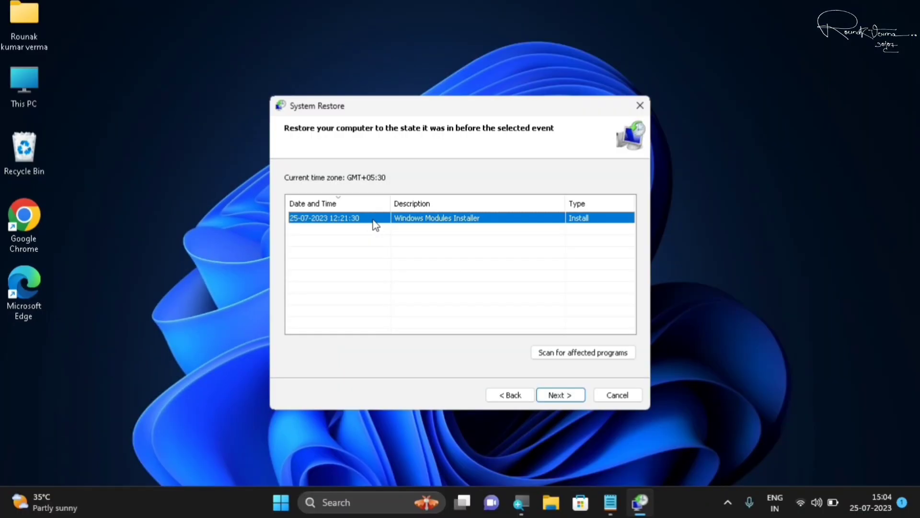
click(559, 396)
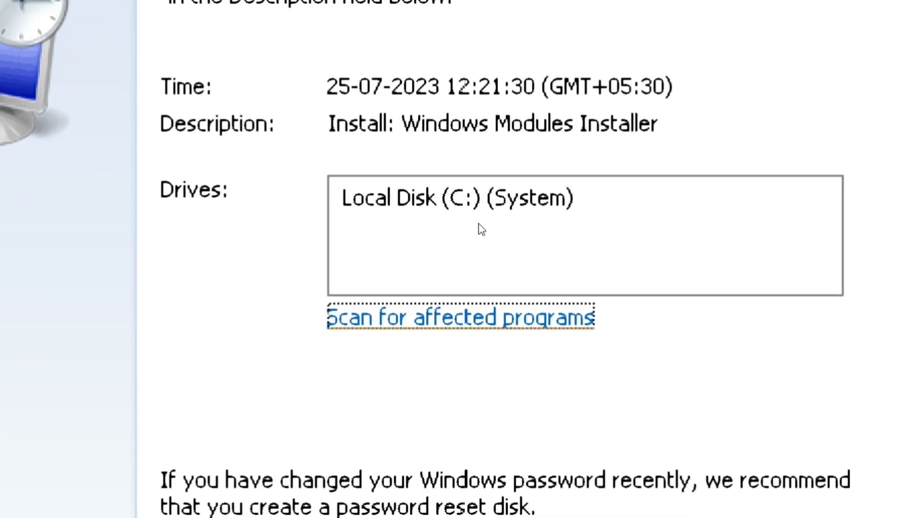
click(481, 229)
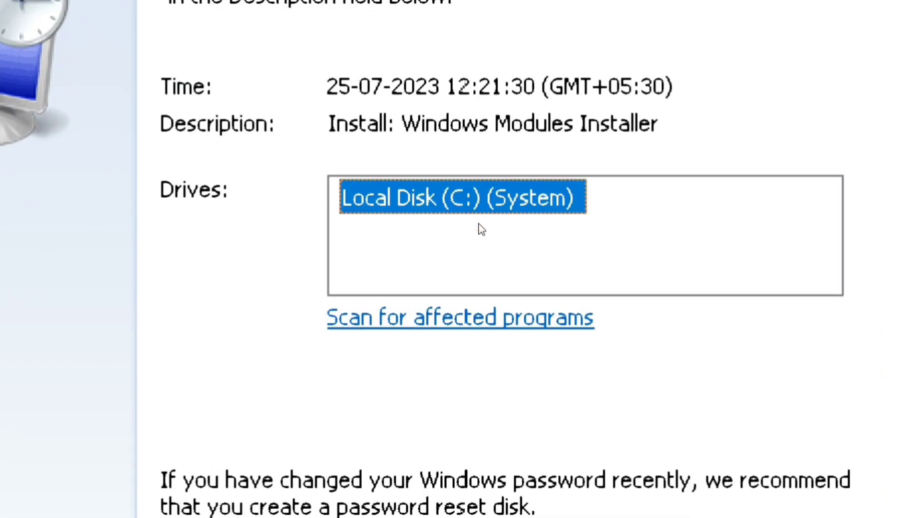